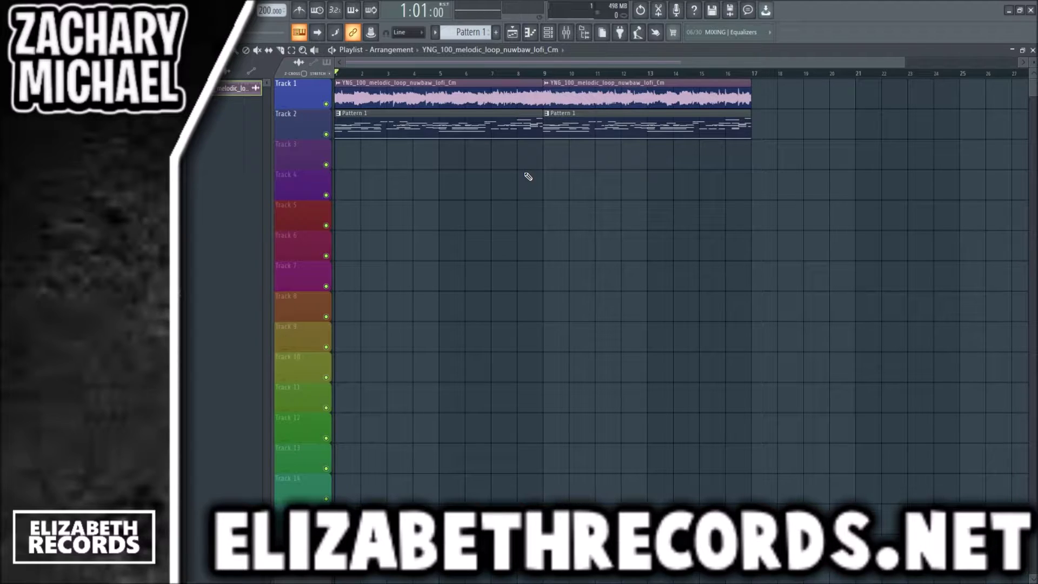
Step: Play the arrangement, set the tempo to 160 BPM, and open the channel settings of the YNG_100_melodic_loop audio clip
key(space)
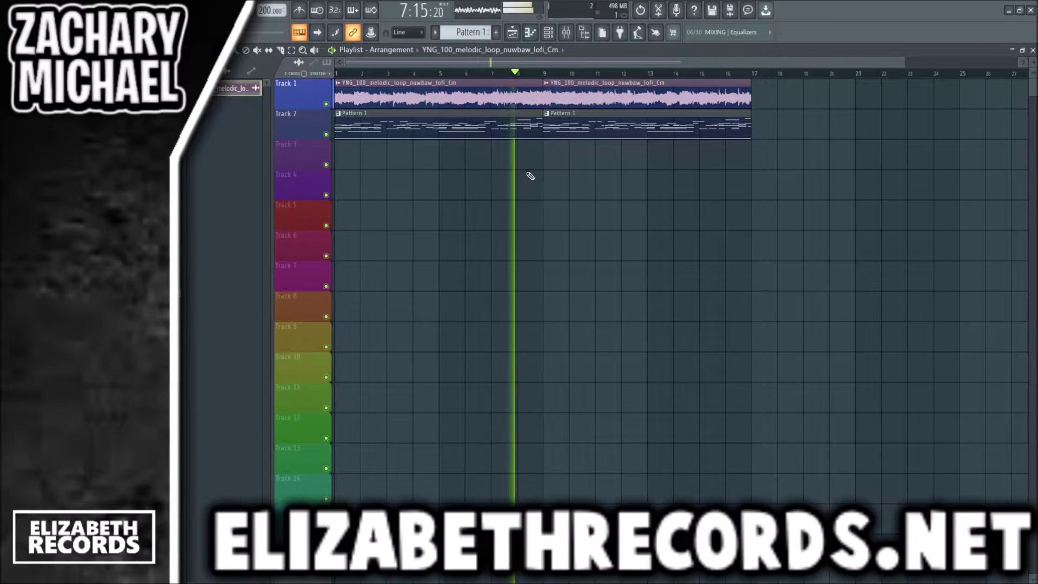
key(F5)
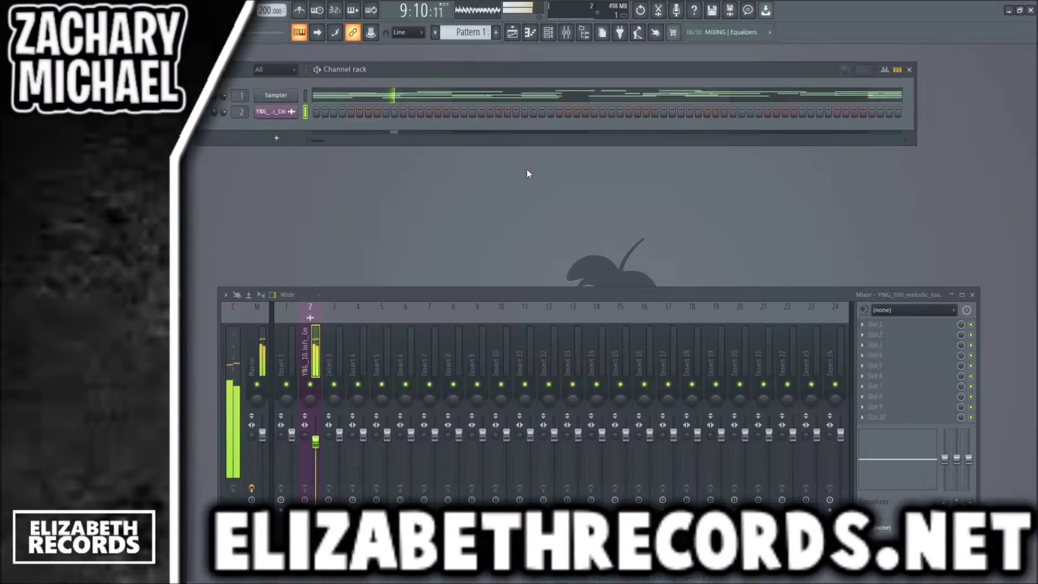
click(279, 112)
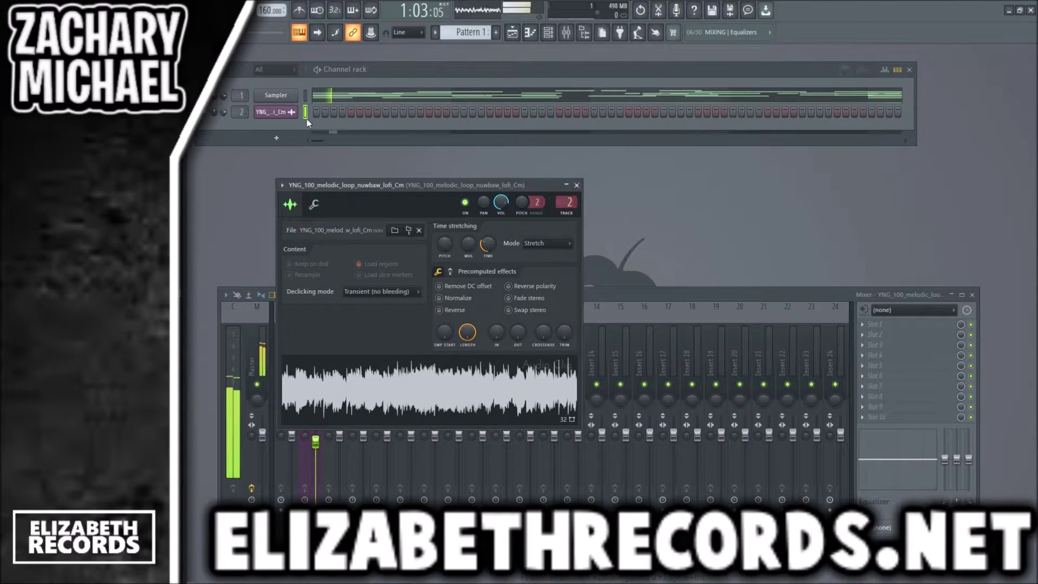
Step: Review the Sampler's melody notes in the piano roll during playback, and close the loop's channel settings
click(316, 98)
scroll(421, 172, up, 5)
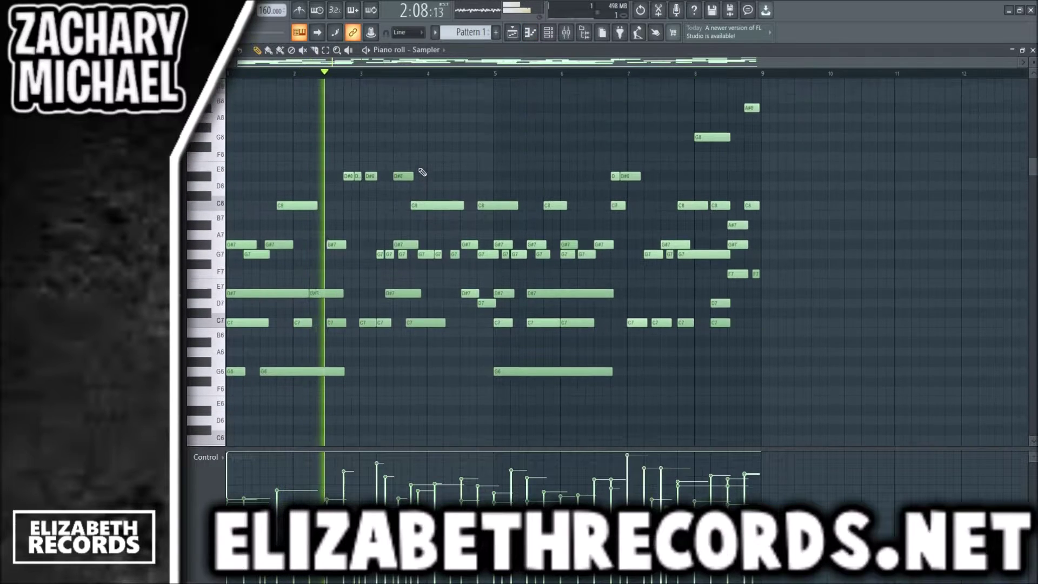
key(Escape)
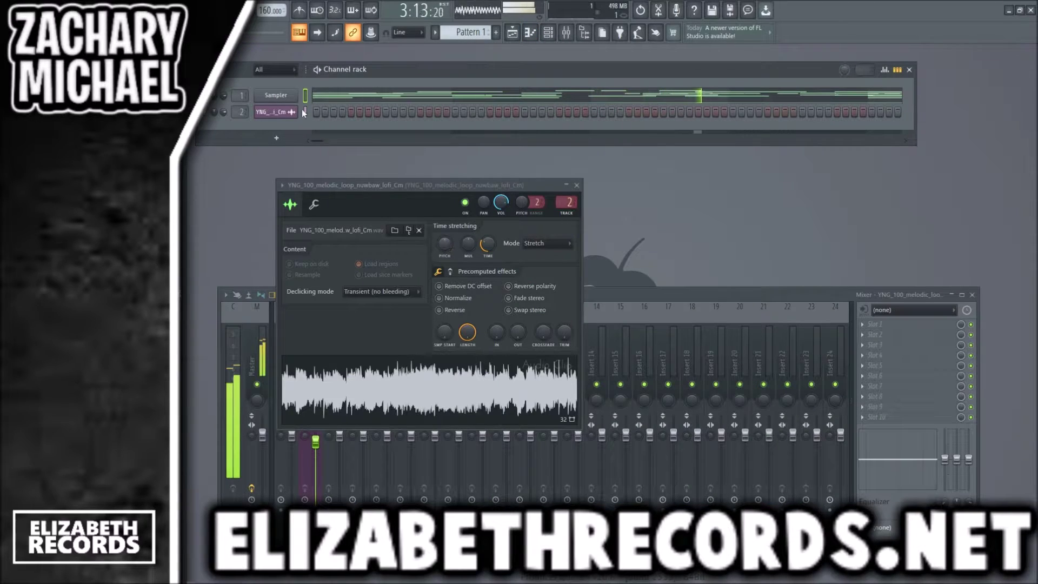
click(320, 98)
scroll(508, 245, down, 4)
key(Escape)
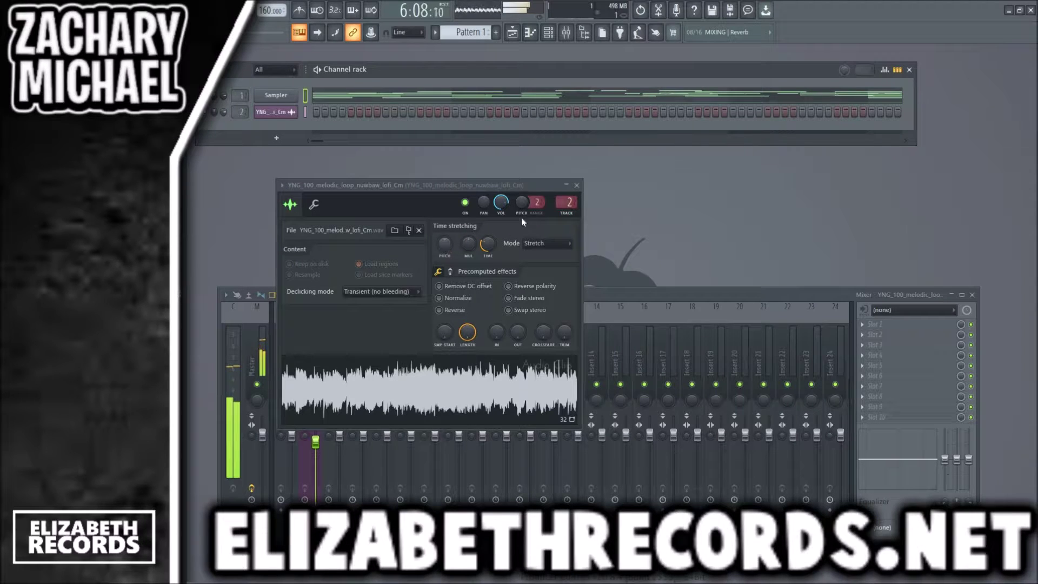
click(576, 185)
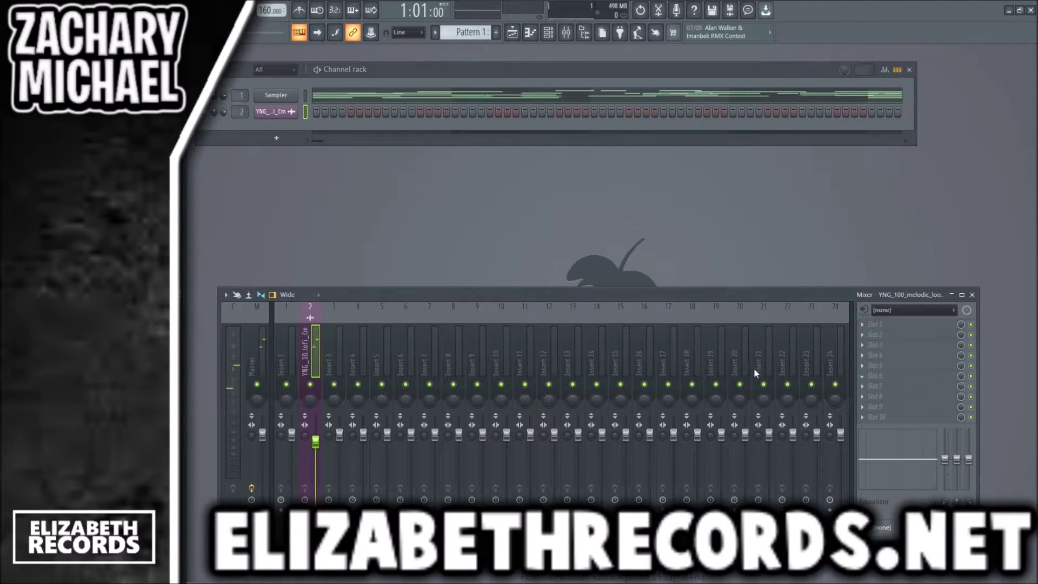
Step: Add HalfTime to slot 6 of the loop's mixer track and raise the pitch of the loop sample
key(space)
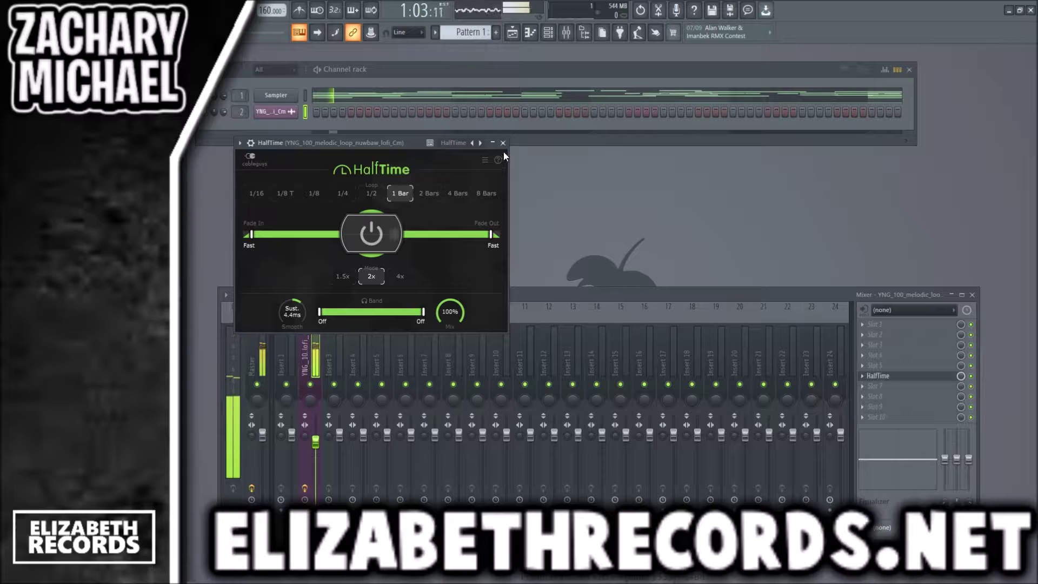
click(501, 140)
click(286, 114)
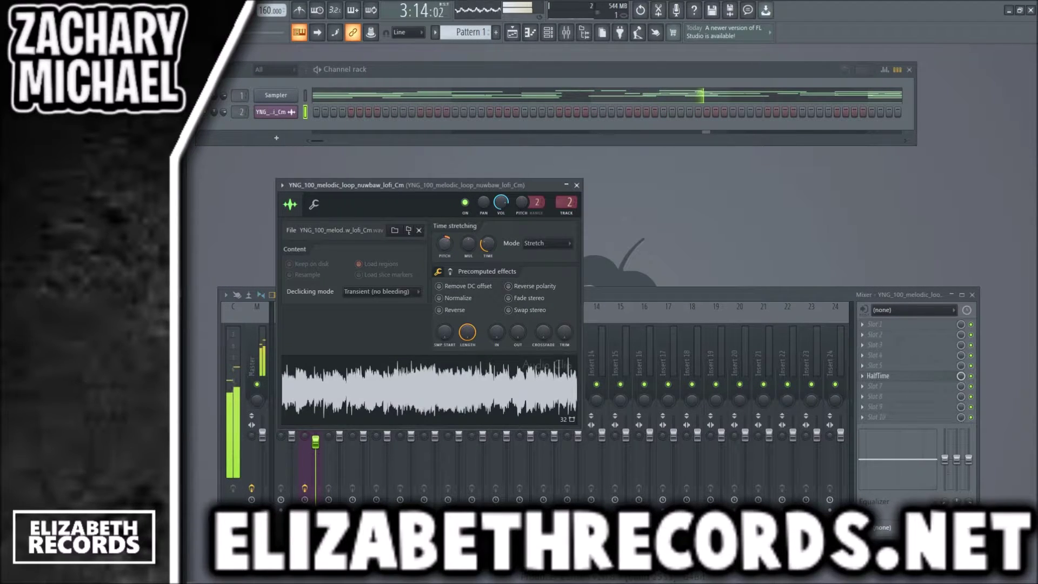
click(281, 112)
Step: Stop playback and transpose all of the Sampler's melody notes up three semitones in the piano roll
key(space)
click(318, 96)
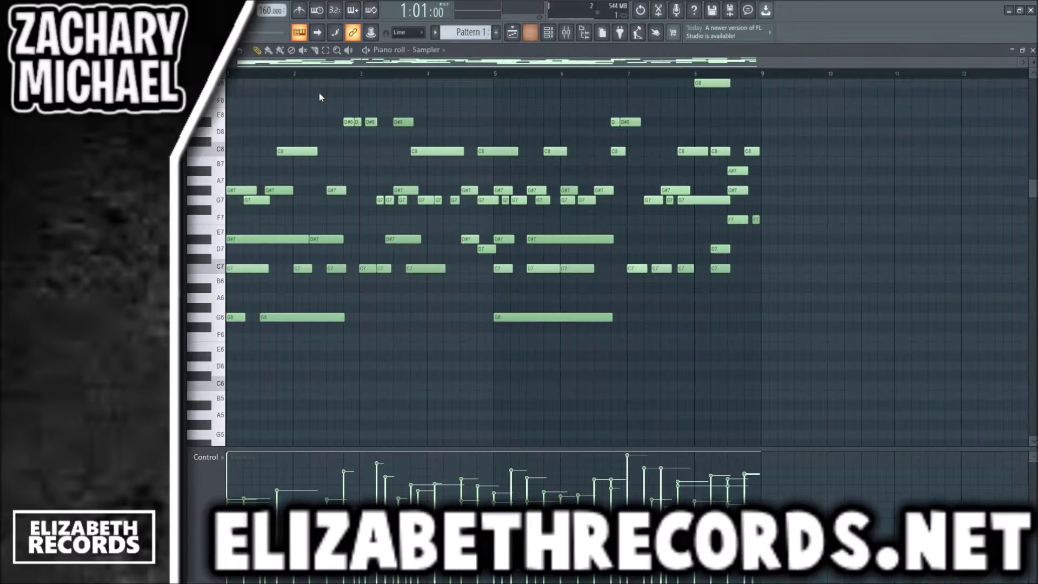
key(shift+Up)
key(shift+Up)
key(shift+Up)
key(shift+Up)
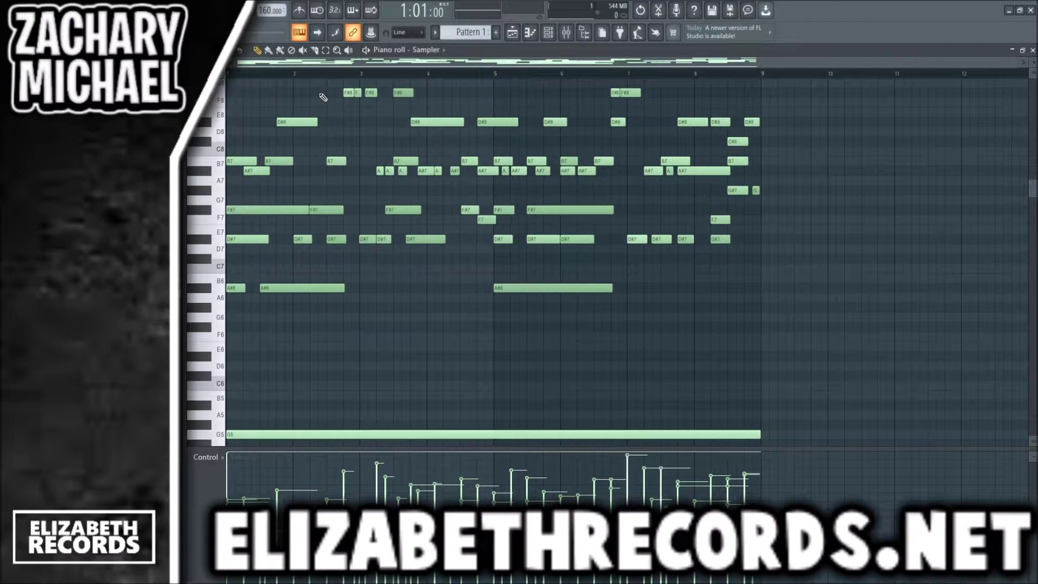
Step: Play the transposed pattern and check the loop and Pattern 1 clips in the playlist
key(space)
key(F7)
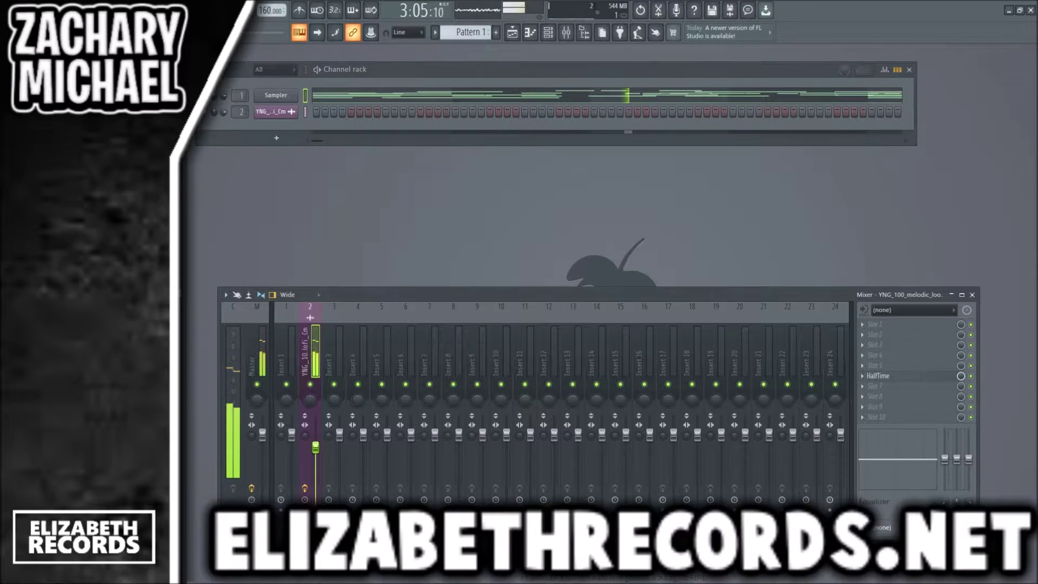
click(513, 34)
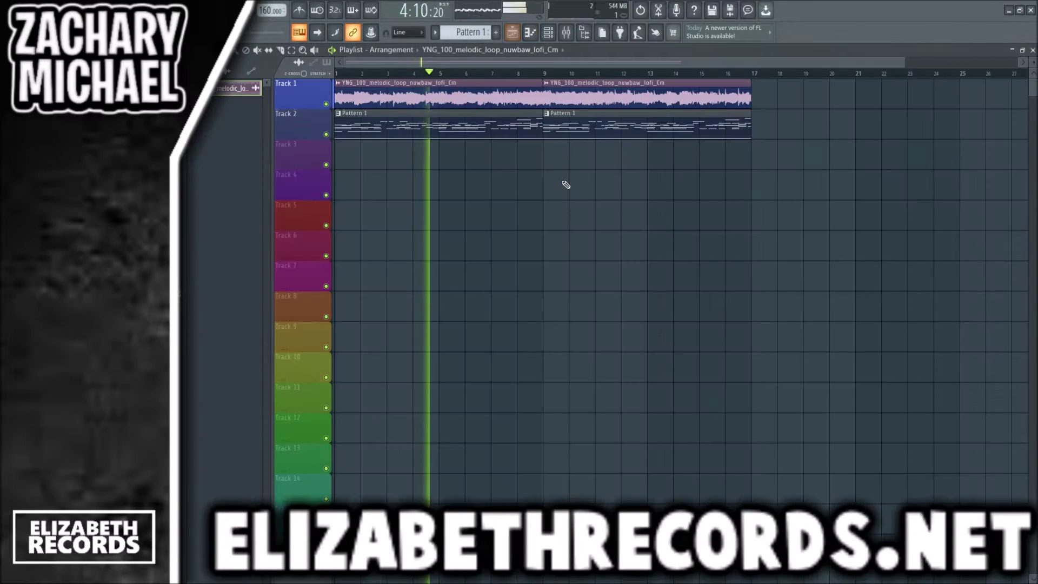
key(F5)
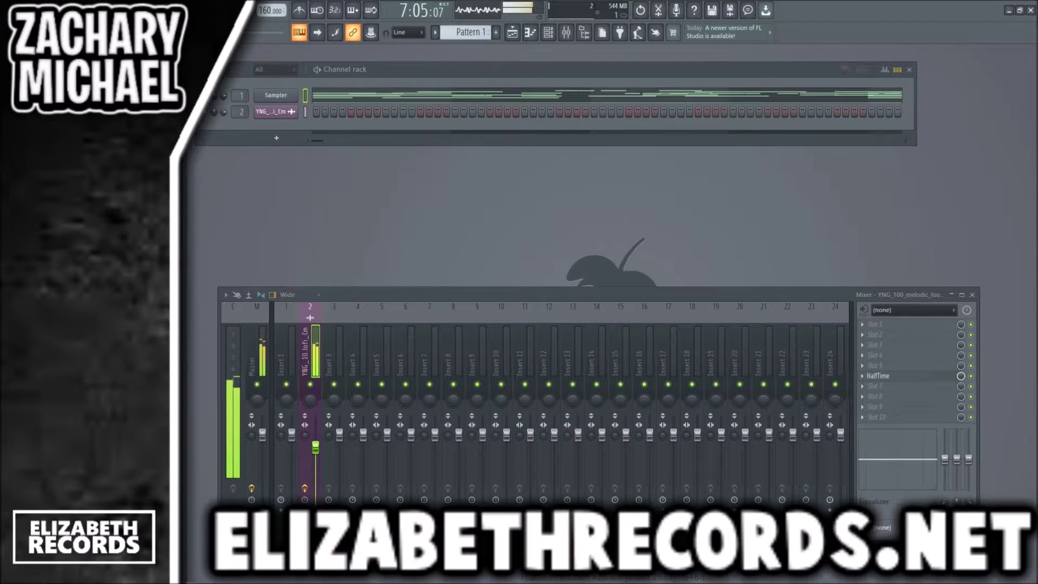
Step: Add the Diverse Snare and Ash Snare samples on mixer tracks 3 and 4, and place Diverse Snare hits on steps 9 and 25
drag(245, 158, 268, 132)
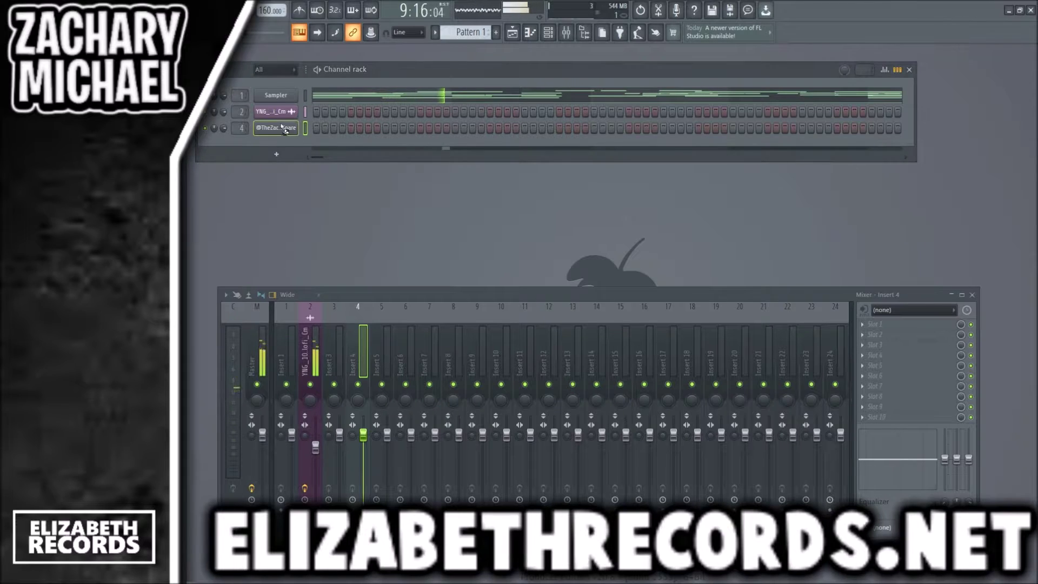
drag(281, 124, 240, 118)
click(386, 128)
click(524, 129)
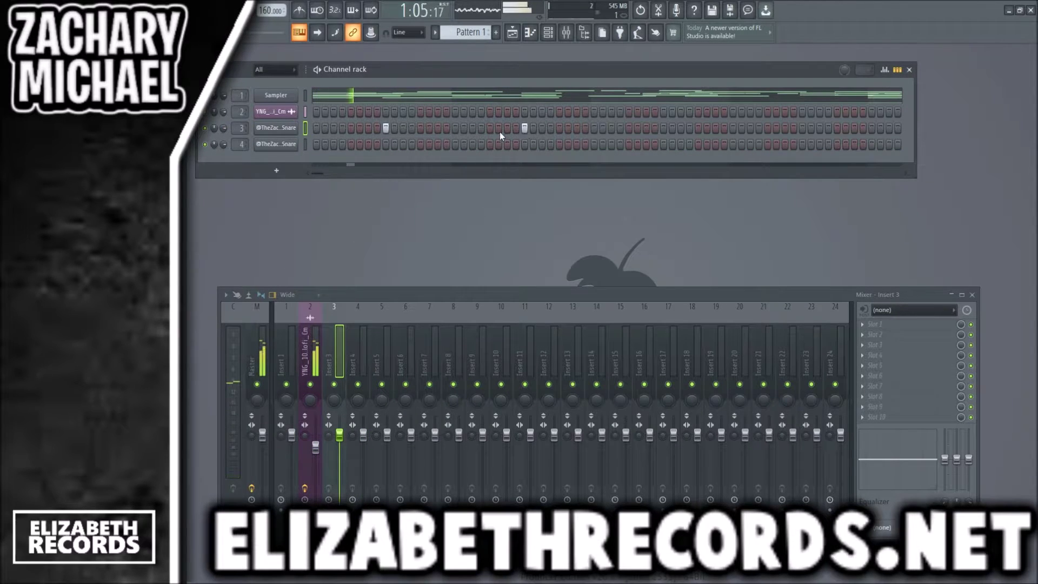
Step: Clean up the Diverse Snare notes in the piano roll and repeat the C5 hit on beat 3 of all eight bars
key(F7)
key(ctrl+l)
right_click(334, 415)
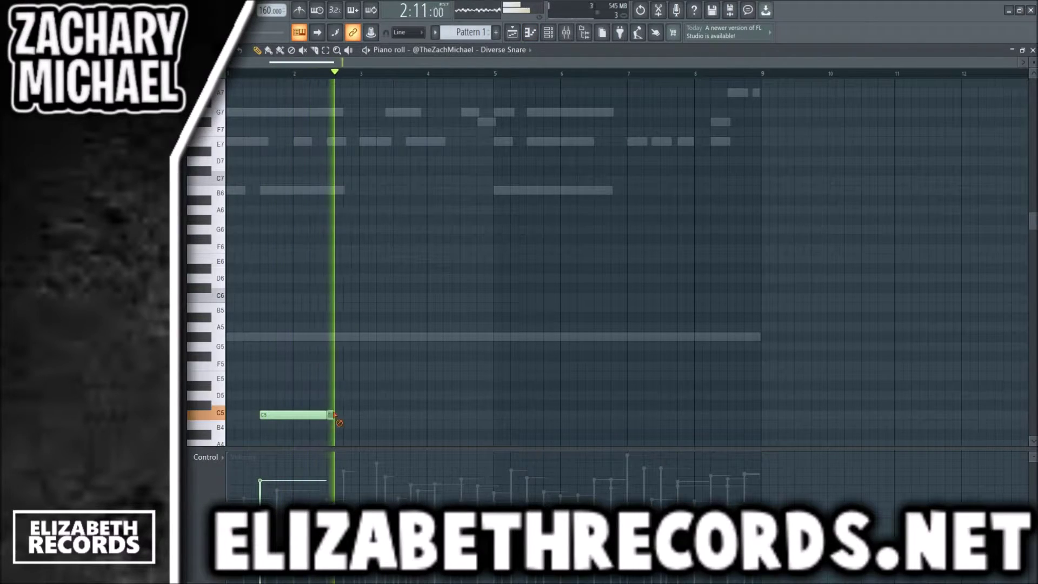
key(ctrl+b)
key(ctrl+b)
key(ctrl+b)
key(shift+d)
drag(833, 323, 227, 438)
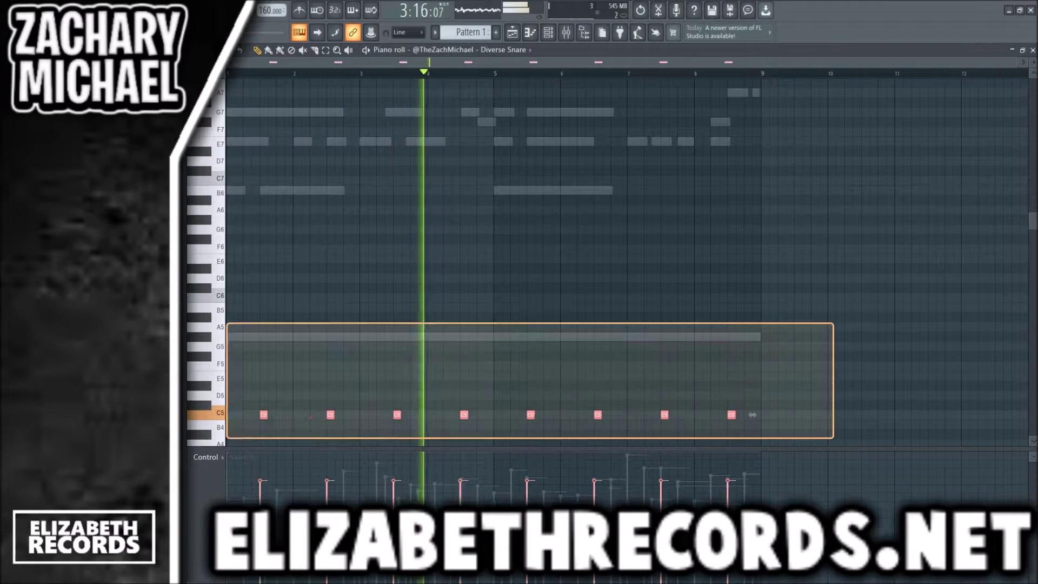
key(F7)
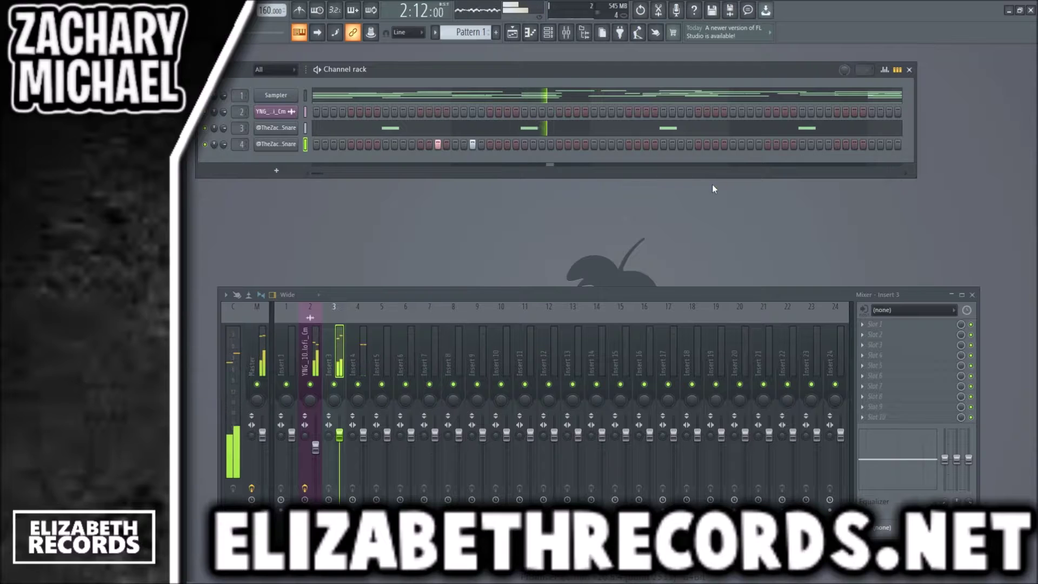
Step: Program Ash Snare hits on steps 15, 19, 51 and 61, and duplicate the four-bar pattern to fill eight bars
click(837, 145)
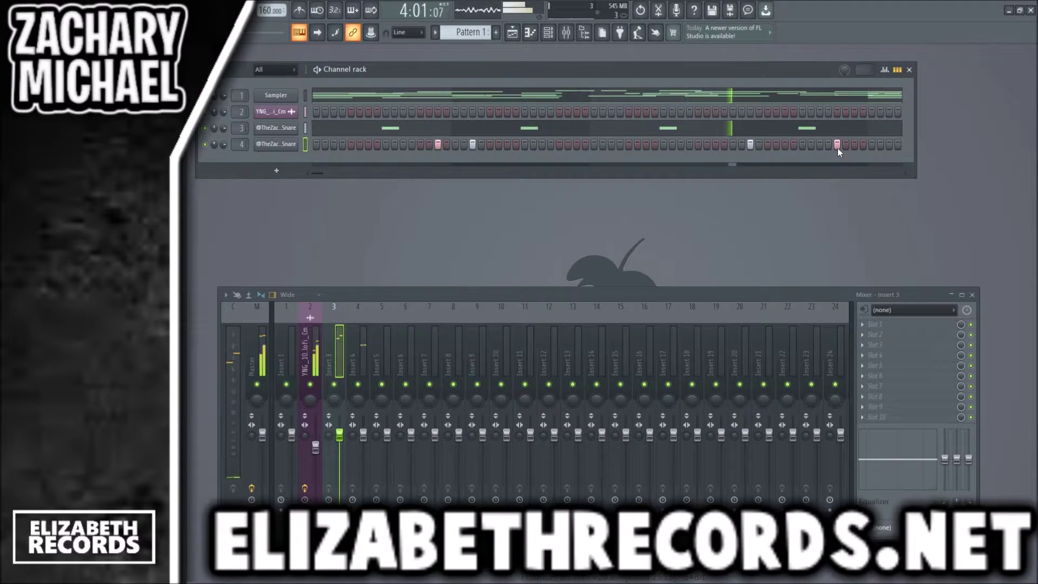
right_click(290, 147)
click(304, 153)
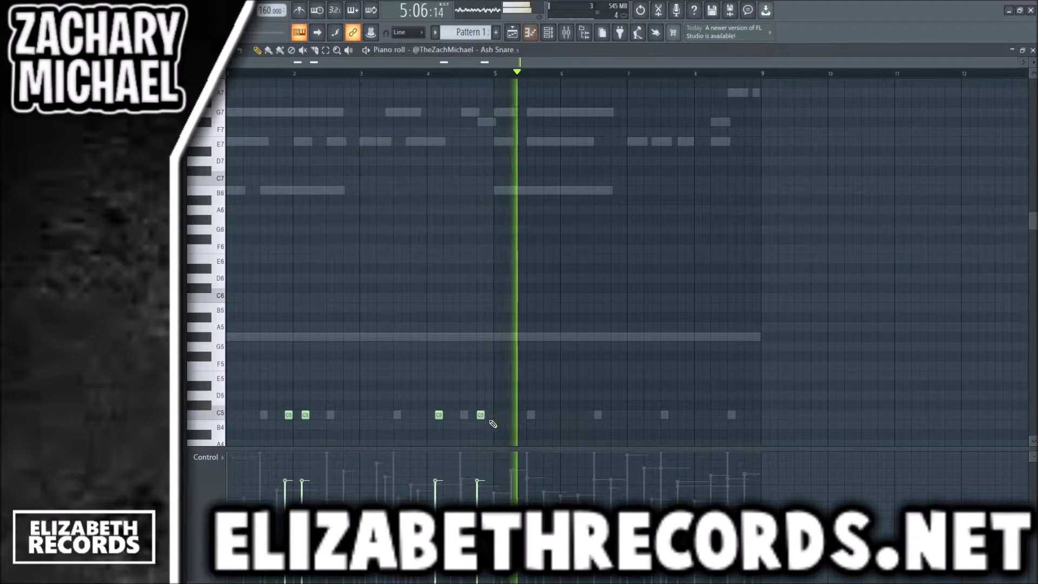
key(ctrl+b)
key(ctrl+d)
scroll(561, 386, down, 3)
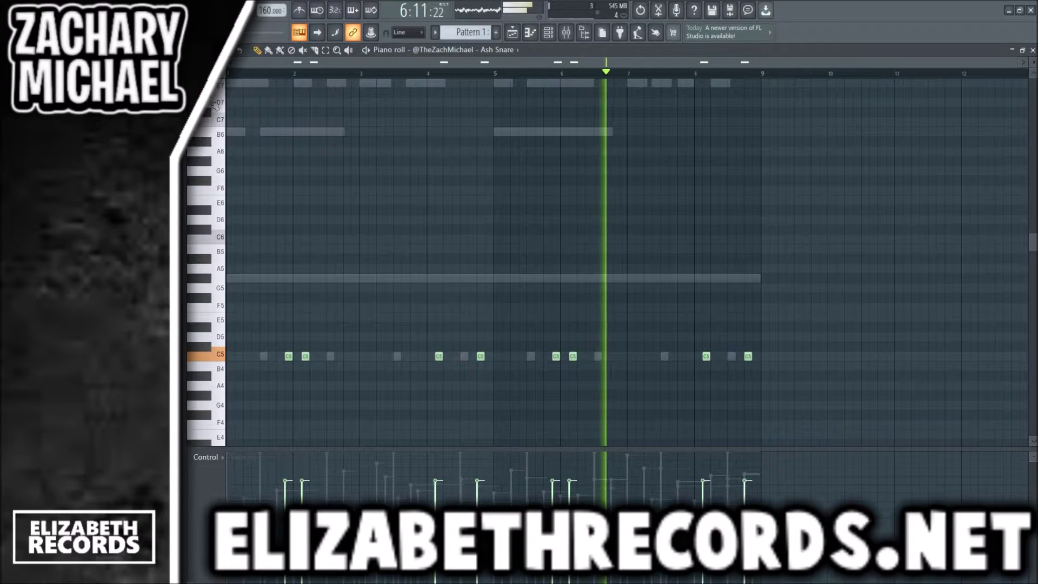
Step: Turn the last Ash Snare hit in bar 8 into a roll of three short notes on G5
scroll(755, 356, up, 4)
drag(719, 357, 706, 289)
ctrl+click(704, 288)
click(711, 288)
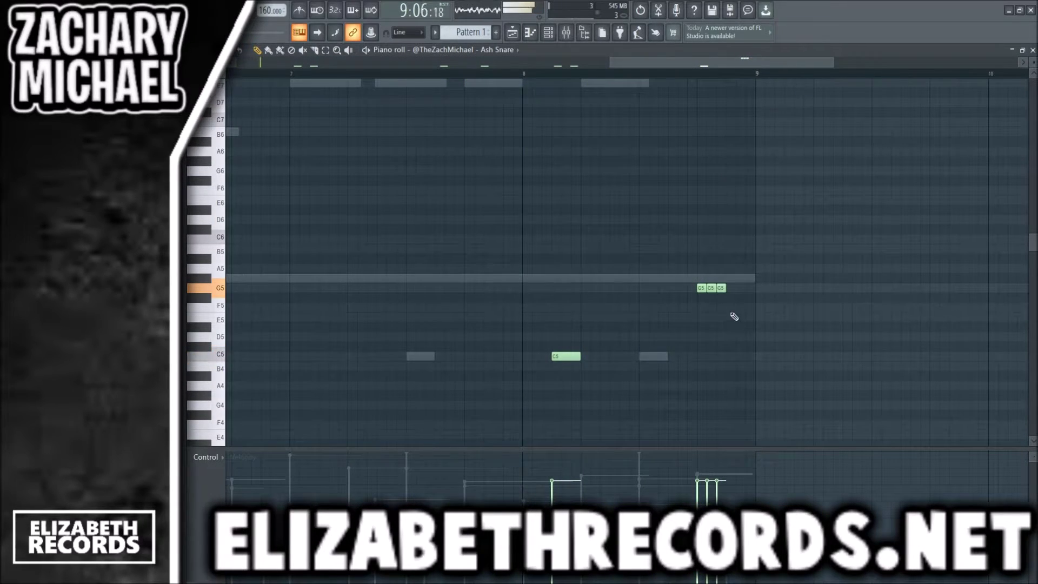
Step: Try three descending Ash Snare notes after the G5 roll at the end of bar 8, and delete them
click(637, 76)
scroll(780, 259, down, 3)
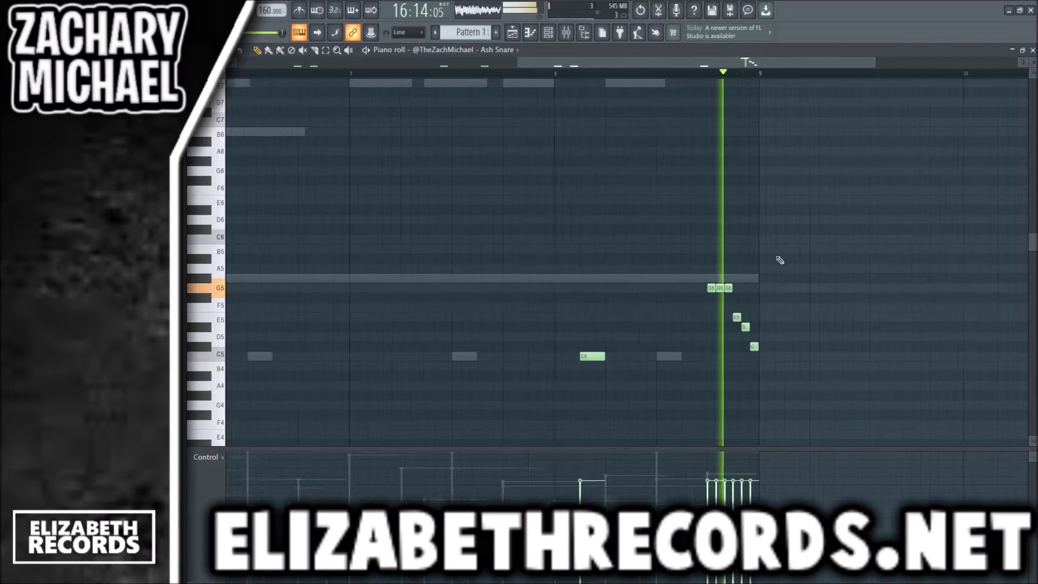
scroll(782, 295, up, 3)
right_click(731, 318)
right_click(741, 328)
right_click(751, 347)
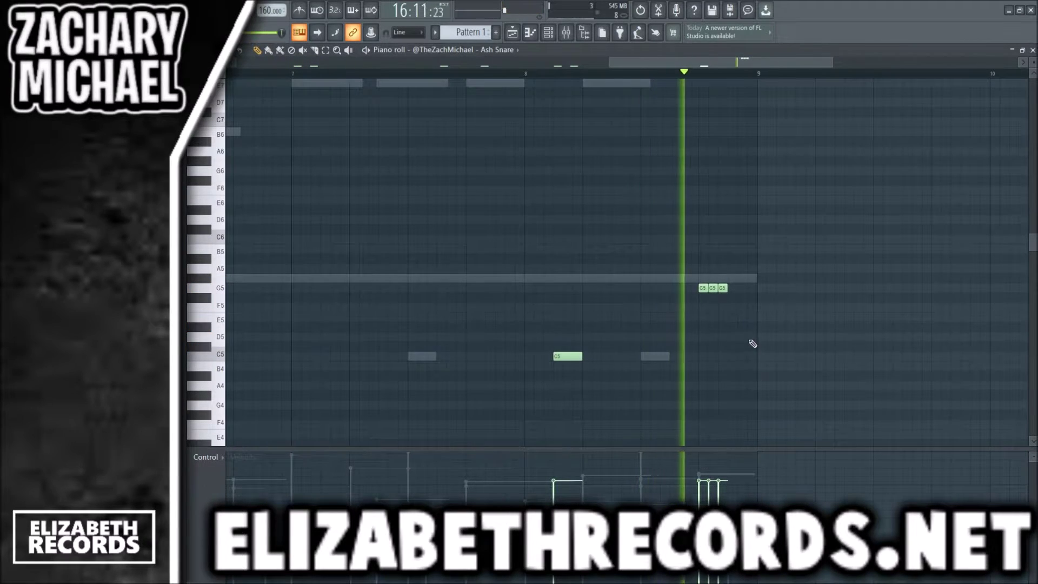
Step: Delete the Ash Snare hit near the end of bar 4
scroll(747, 343, down, 3)
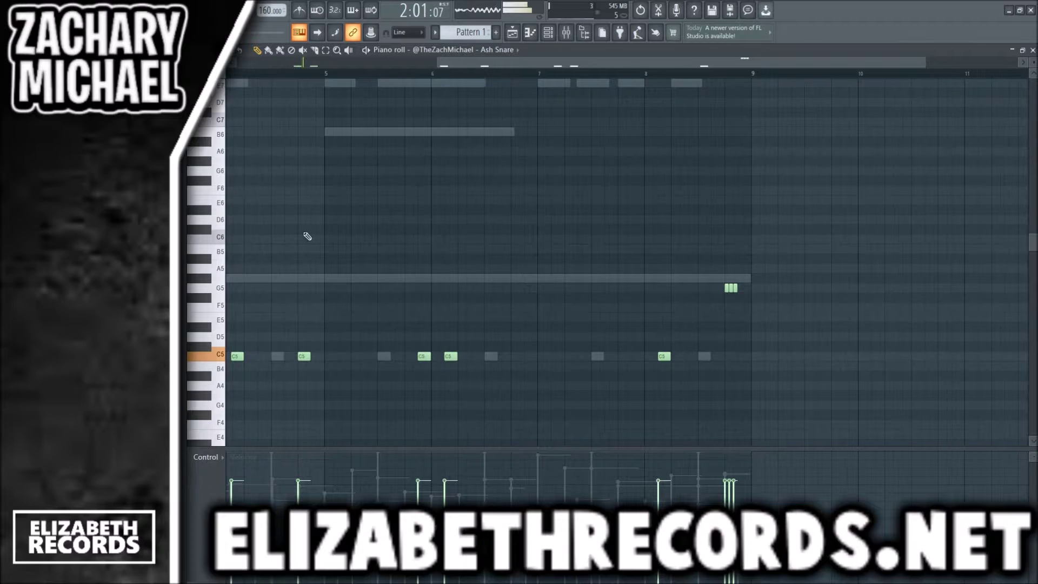
scroll(307, 237, down, 3)
right_click(479, 357)
Step: Try a copy of the G5 snare roll near the end of bar 1, delete it, and close the piano roll
drag(788, 306, 736, 275)
drag(749, 288, 281, 288)
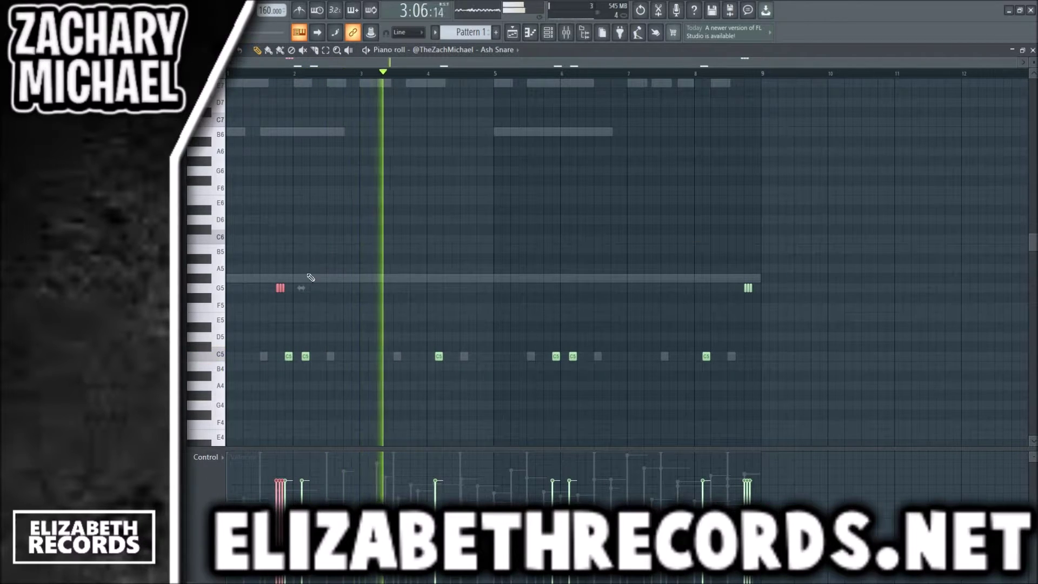
key(Delete)
drag(760, 317, 702, 250)
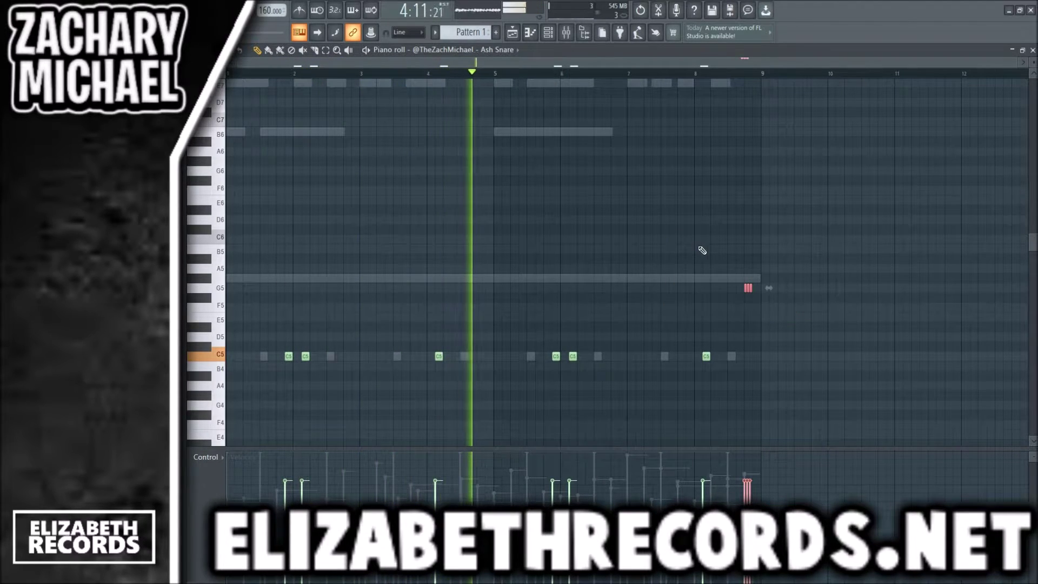
key(F7)
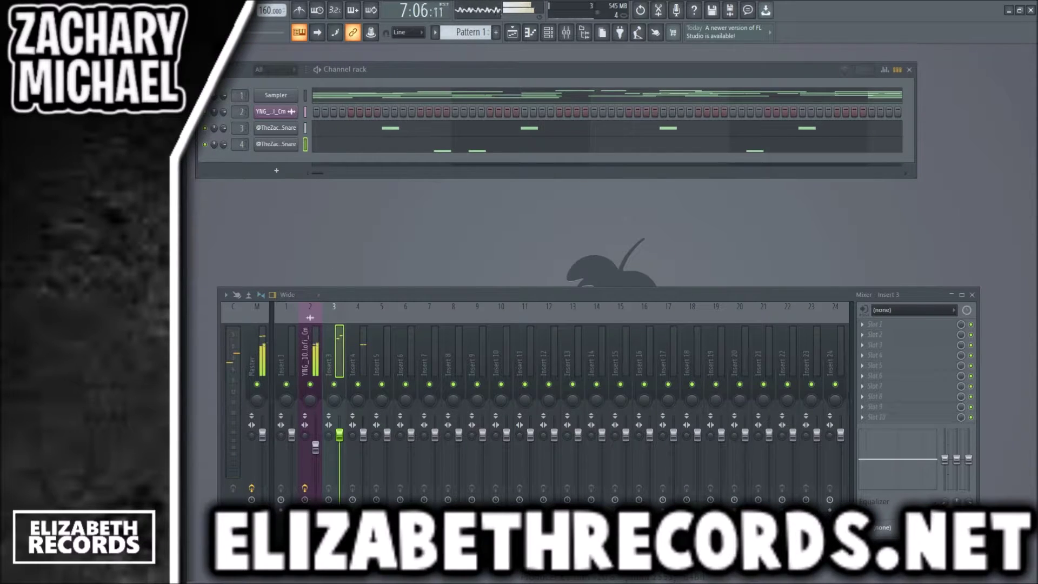
Step: Add the Evil Monster HiHat sample on mixer track 5, fill every second step, and select its notes in the piano roll
drag(135, 173, 241, 147)
right_click(267, 164)
key(2)
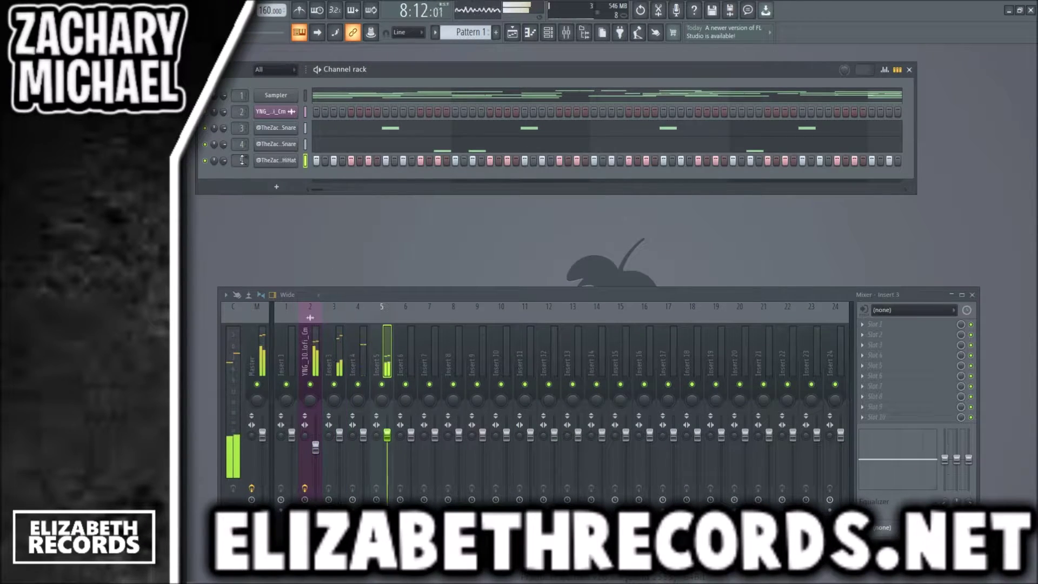
click(275, 160)
key(Escape)
key(F7)
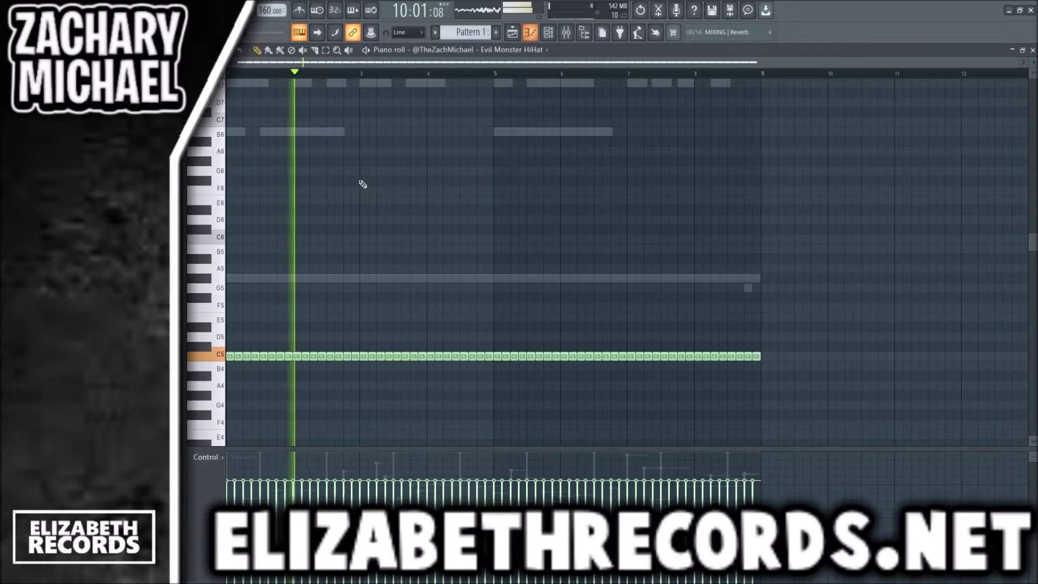
drag(837, 399, 228, 300)
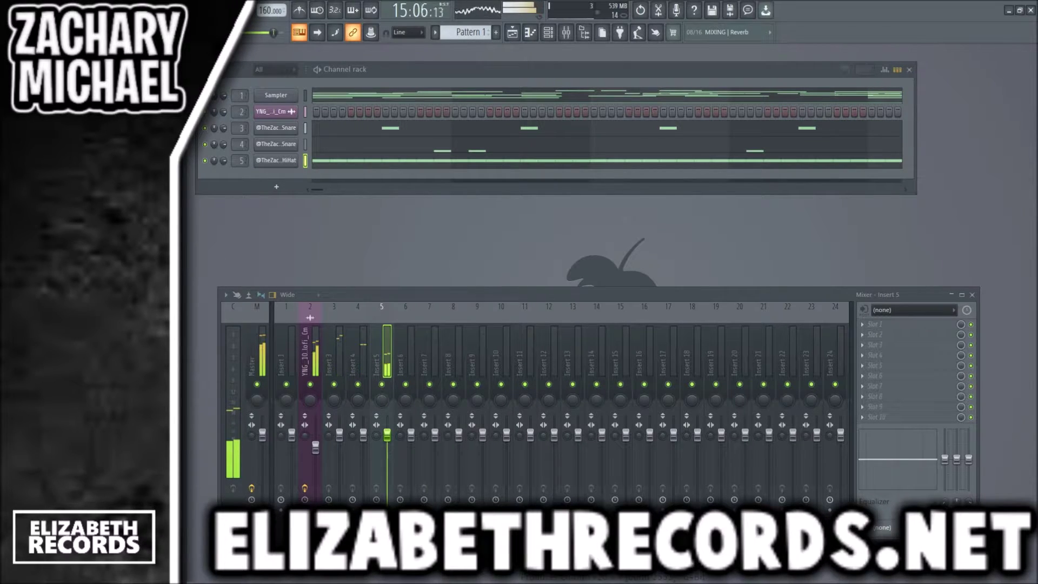
Step: Add the Go 808 (C) sample on mixer track 6, raise its trim, and adjust its miscellaneous channel settings
drag(263, 183, 265, 183)
drag(239, 177, 239, 159)
click(274, 178)
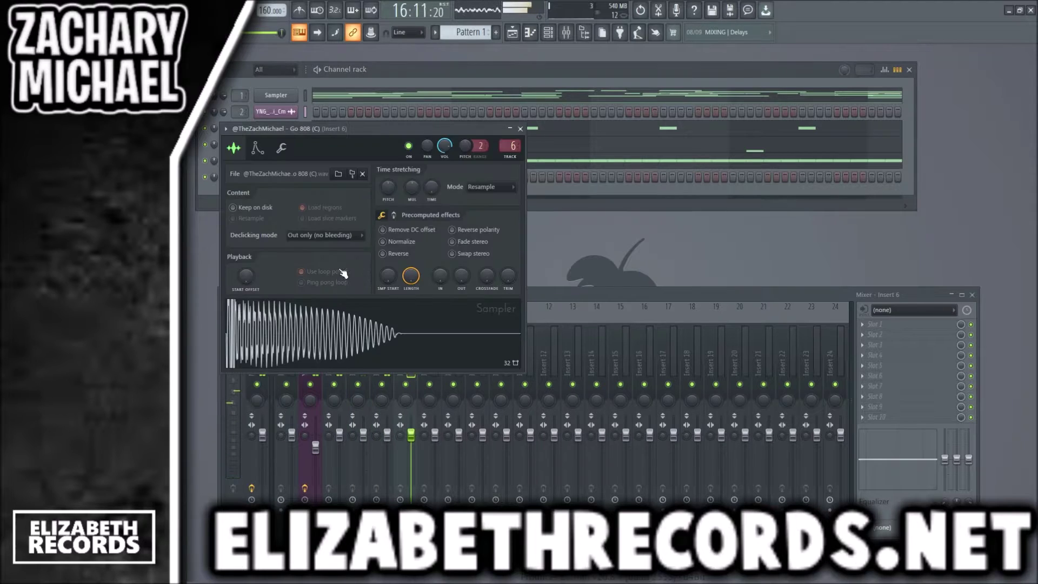
drag(508, 275, 508, 237)
click(281, 148)
click(245, 282)
key(Escape)
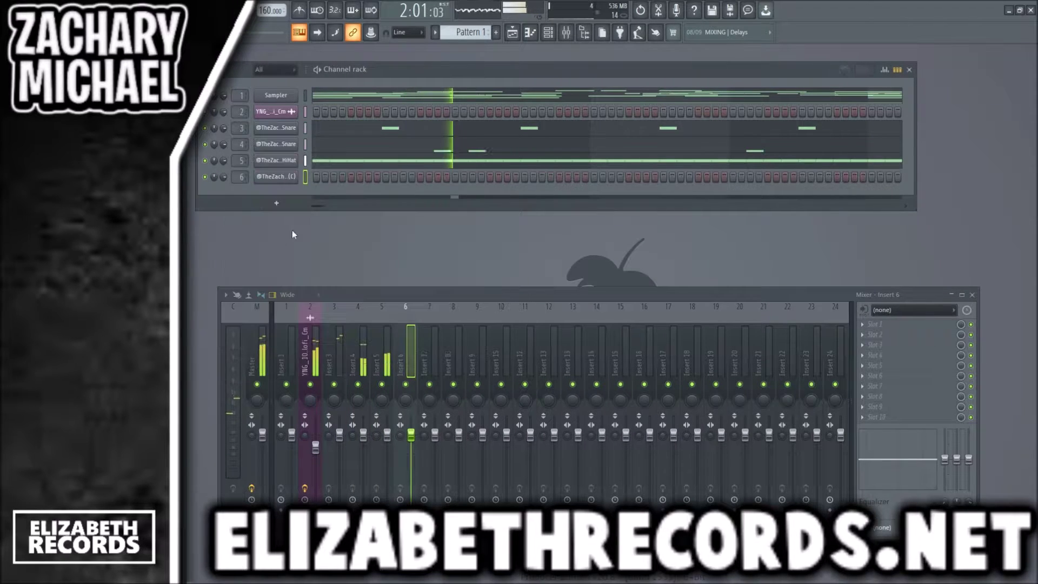
Step: Put a Go 808 hit on the first step and stamp a guide scale from G#7 to F#8 at bar 5 of its piano roll
key(space)
click(317, 177)
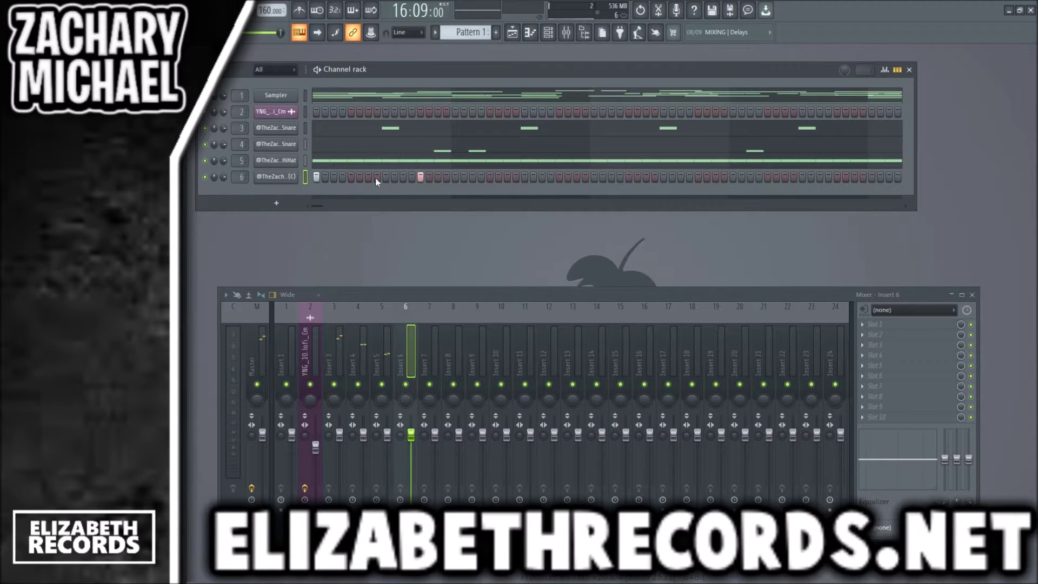
click(303, 176)
scroll(250, 283, up, 3)
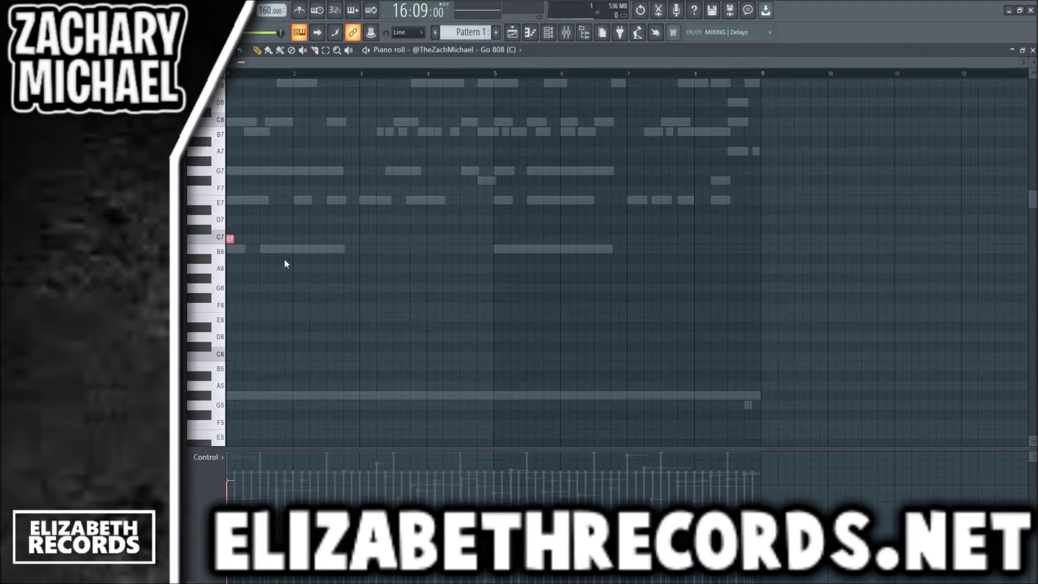
drag(500, 376, 514, 281)
key(ctrl+Up)
key(ctrl+Up)
scroll(515, 280, up, 5)
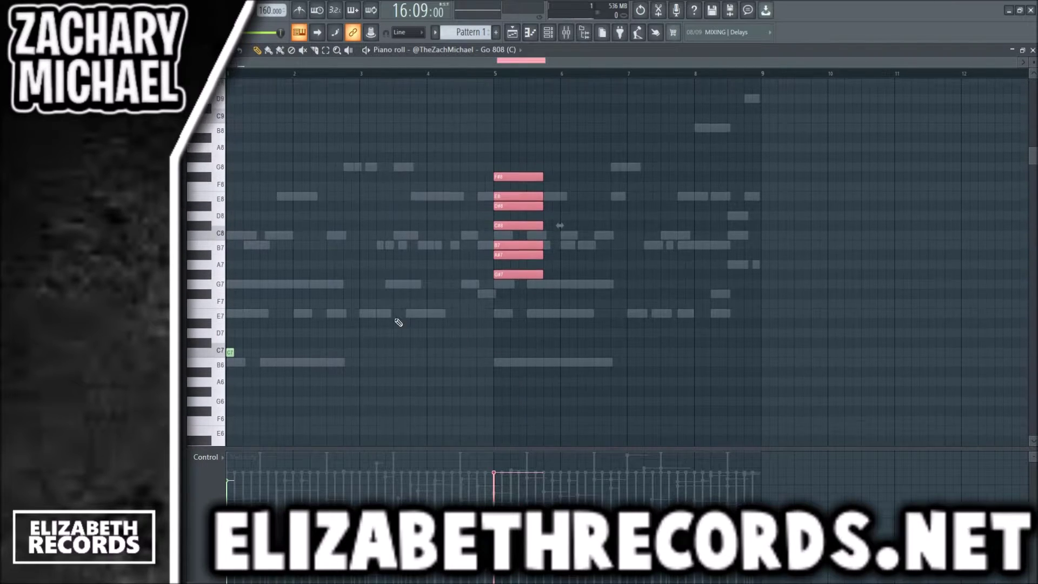
Step: Move the opening 808 note to C#8, then add two E8 notes in bar 2 and a G#8 note near that bar's end
drag(388, 321, 226, 393)
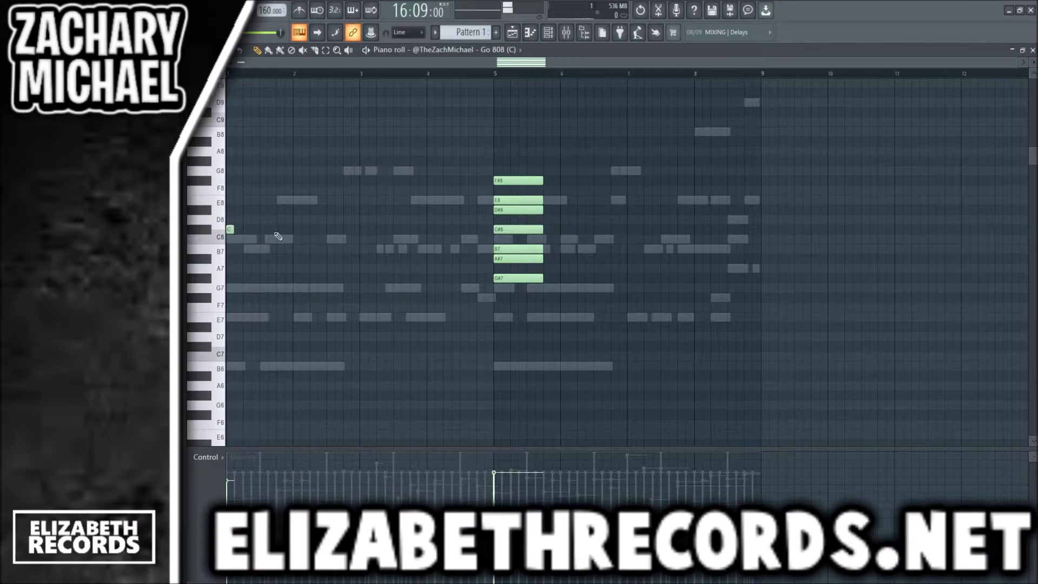
click(297, 201)
key(space)
click(321, 200)
click(346, 171)
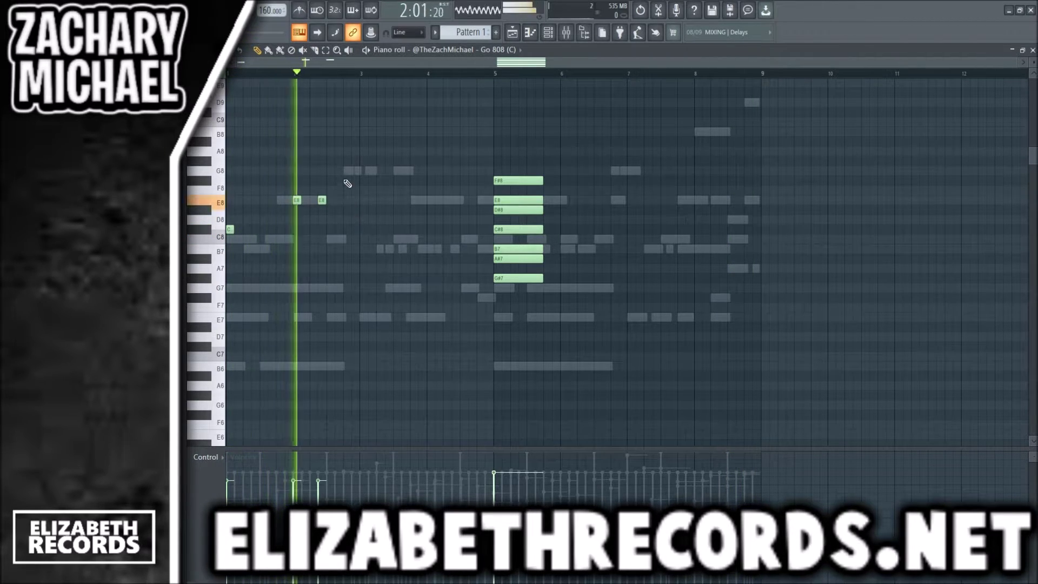
key(space)
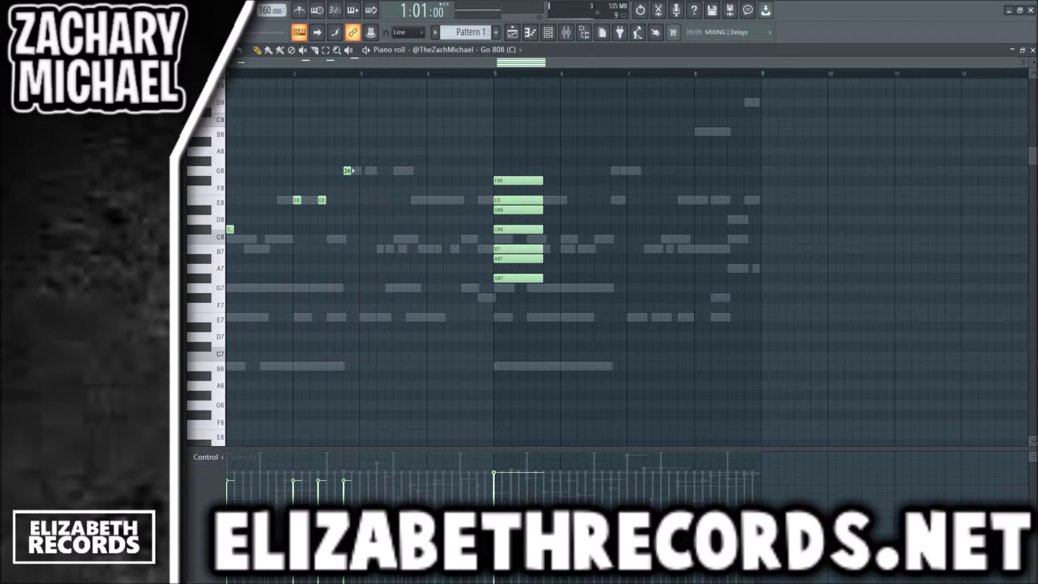
key(space)
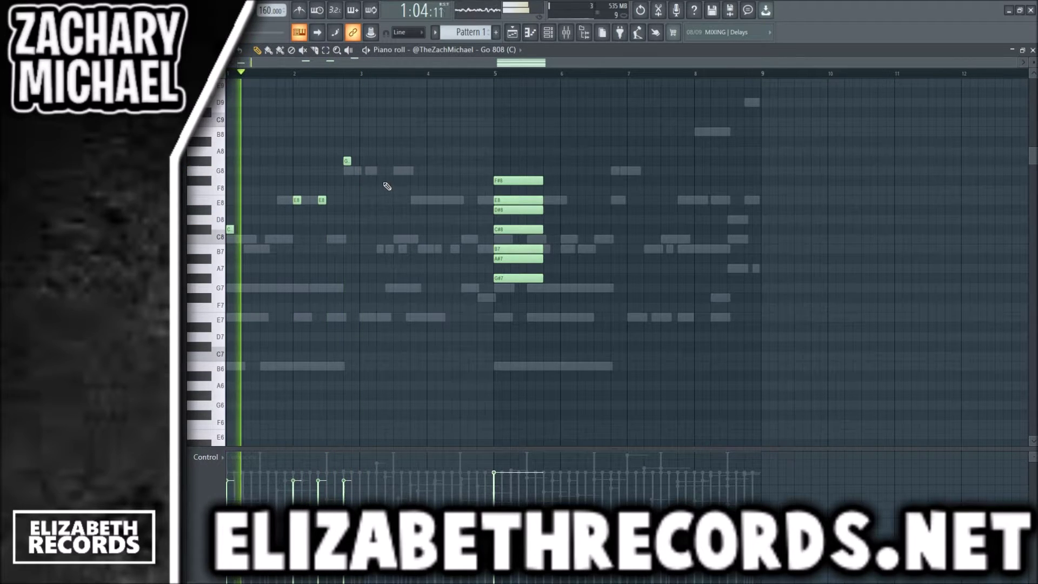
Step: Add two B7 notes to the 808 line, one near the end of bar 3 and one in bar 4
click(411, 238)
click(444, 239)
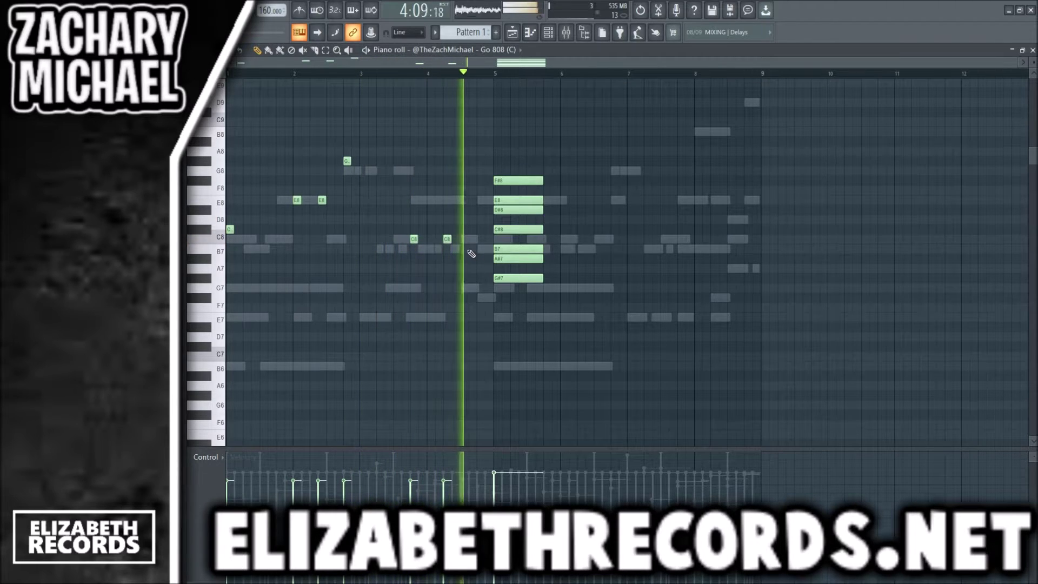
key(space)
drag(469, 241, 398, 238)
key(shift+Down)
key(space)
key(ctrl+d)
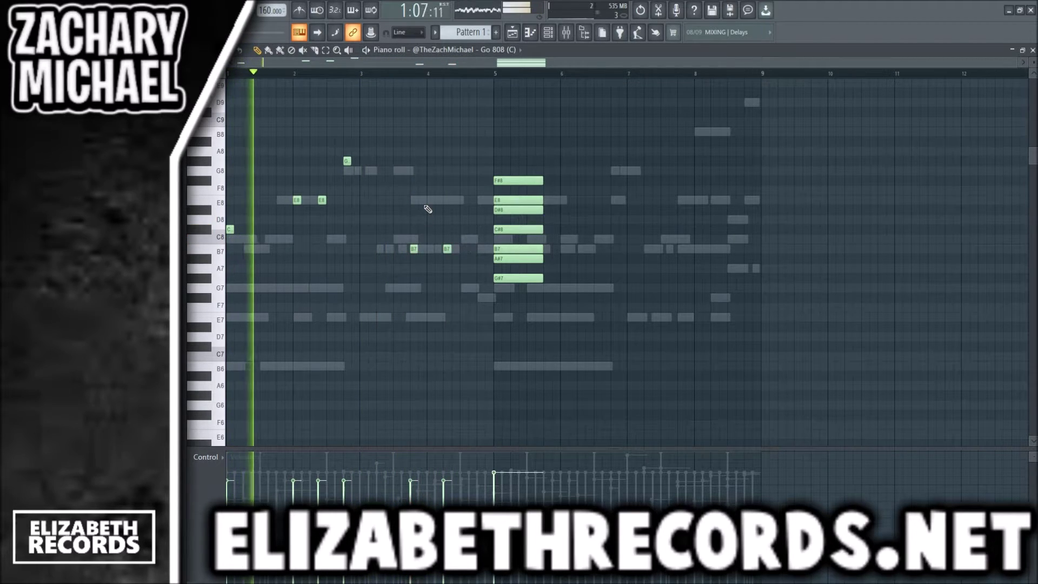
Step: Make the 808 notes legato, removing the guide scale, and repeat the four-bar line in bars 5 to 8
key(ctrl+l)
right_click(527, 245)
key(ctrl+b)
Step: Lower the whole 808 line three octaves so it starts on C#5, and close the piano roll
key(ctrl+Down)
key(ctrl+Down)
key(ctrl+Down)
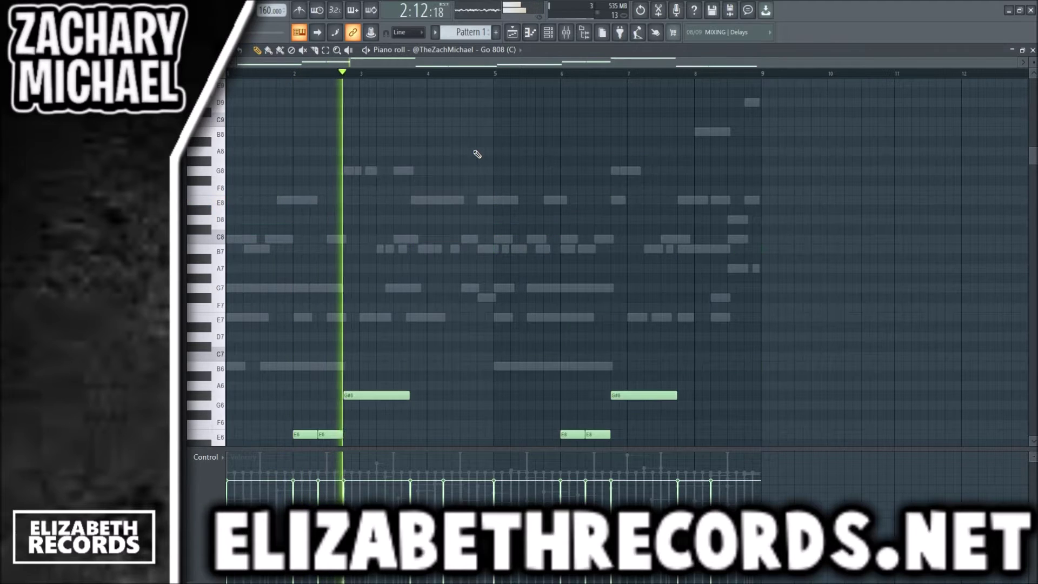
scroll(478, 157, down, 9)
key(space)
key(space)
scroll(493, 173, down, 4)
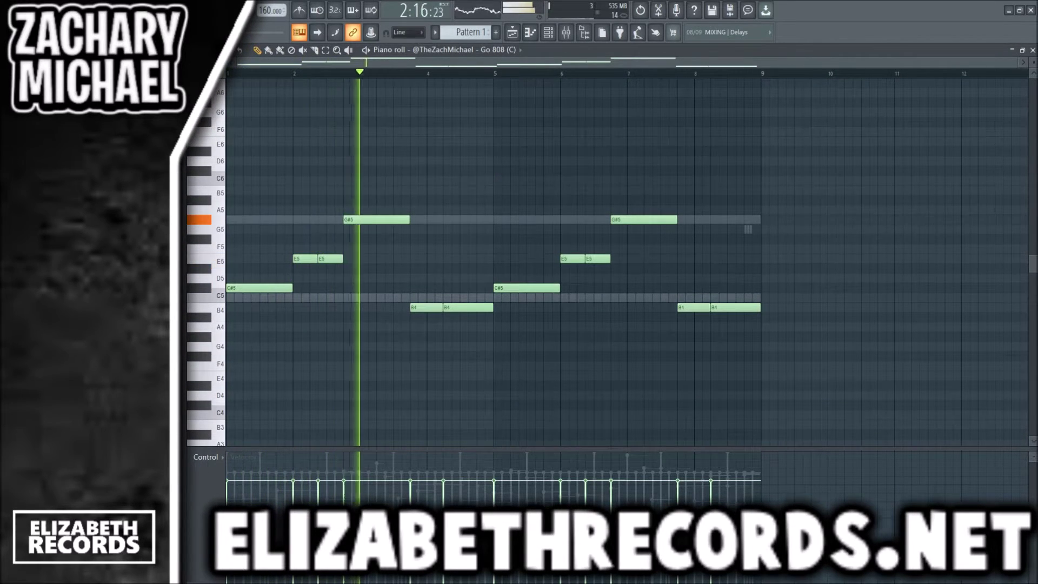
click(1032, 50)
Step: Add the Be Gone Kick sample on mixer track 7 and copy the 808 pattern onto it
drag(108, 216, 412, 200)
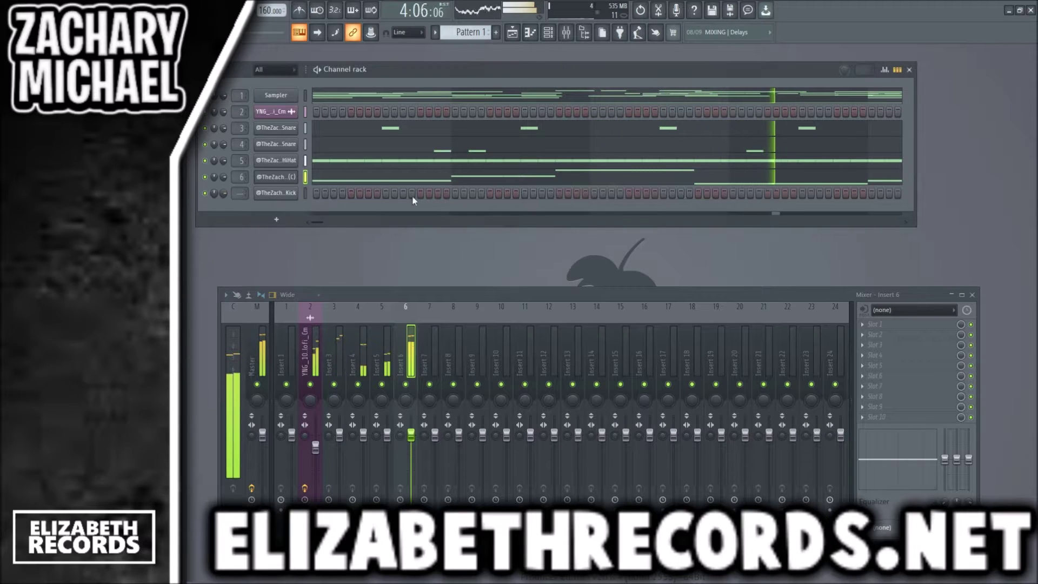
key(ctrl+c)
click(306, 192)
key(ctrl+v)
click(431, 345)
key(ctrl+l)
Step: Flatten all the Be Gone Kick notes to C5 at maximum velocity
click(281, 193)
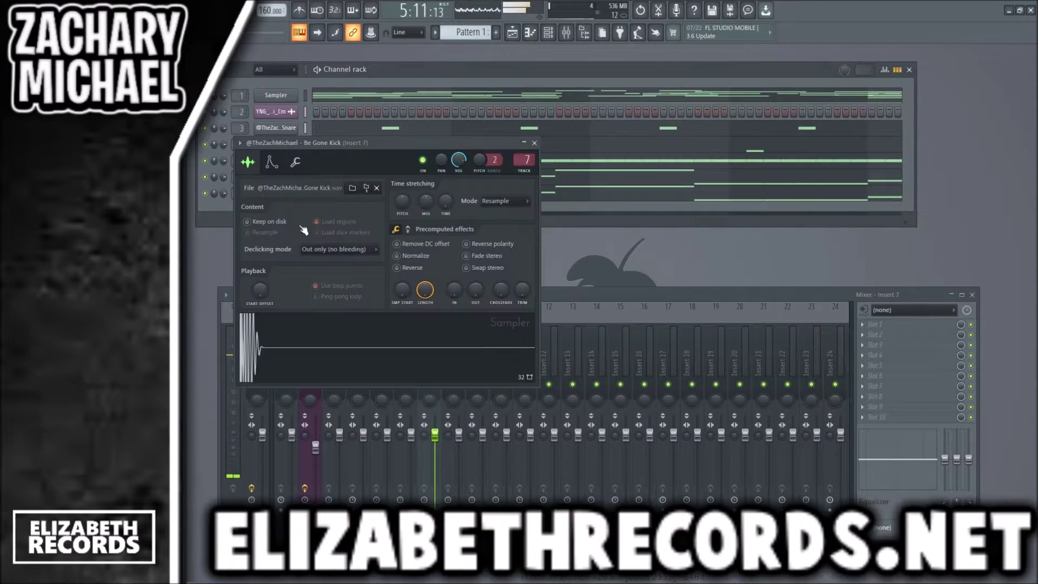
key(Escape)
key(F7)
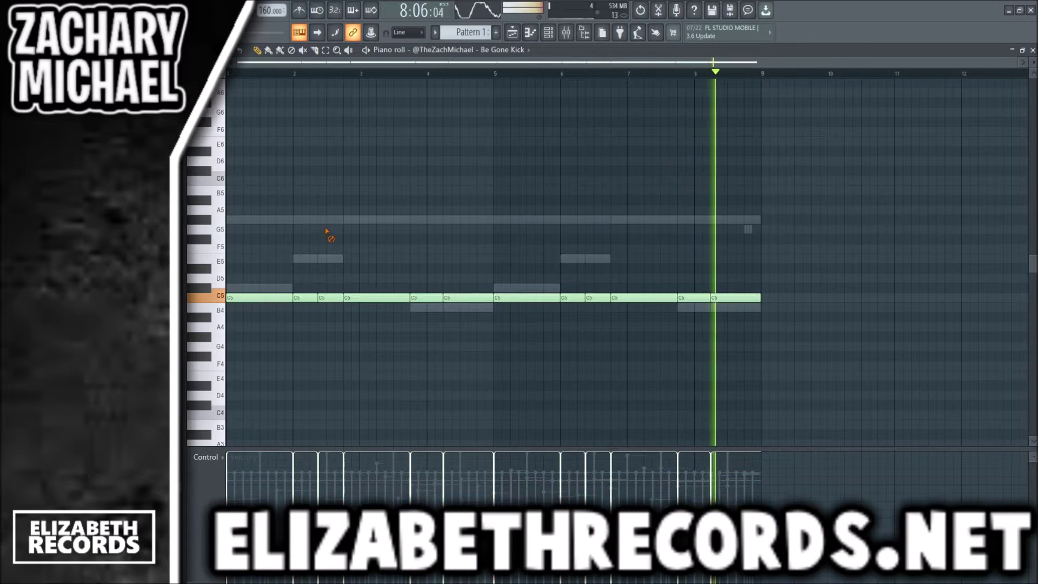
key(F7)
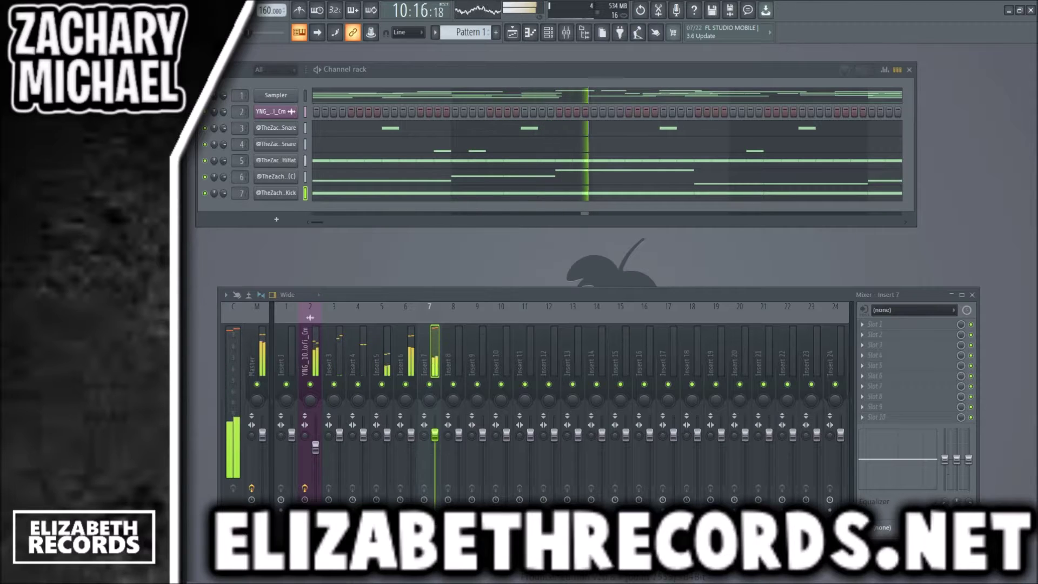
Step: Stop playback and add the Swimming OpenHat sample on mixer track 8
key(space)
drag(254, 217, 255, 217)
scroll(241, 210, up, 7)
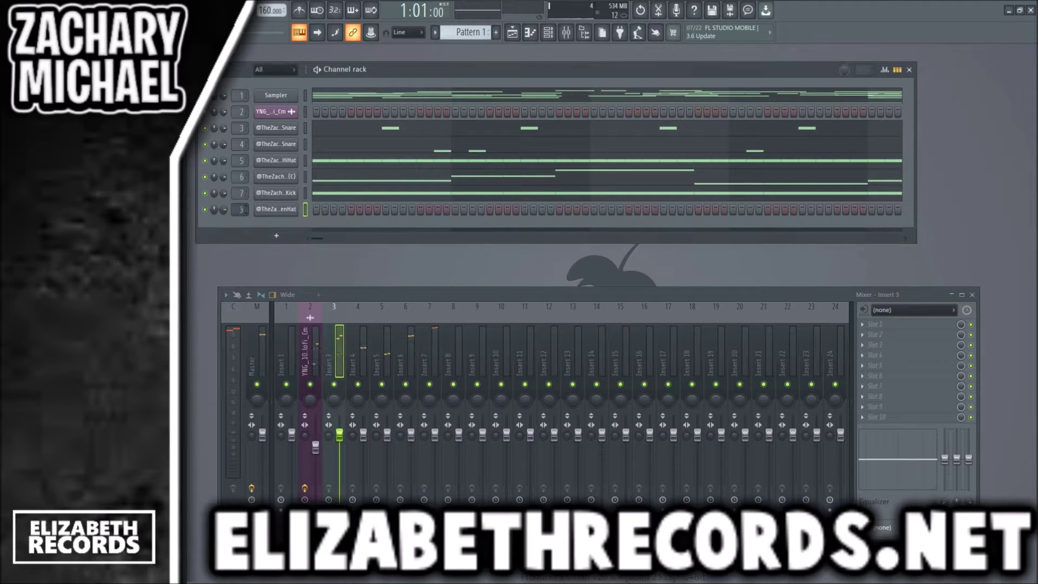
click(255, 210)
key(Escape)
scroll(242, 210, up, 1)
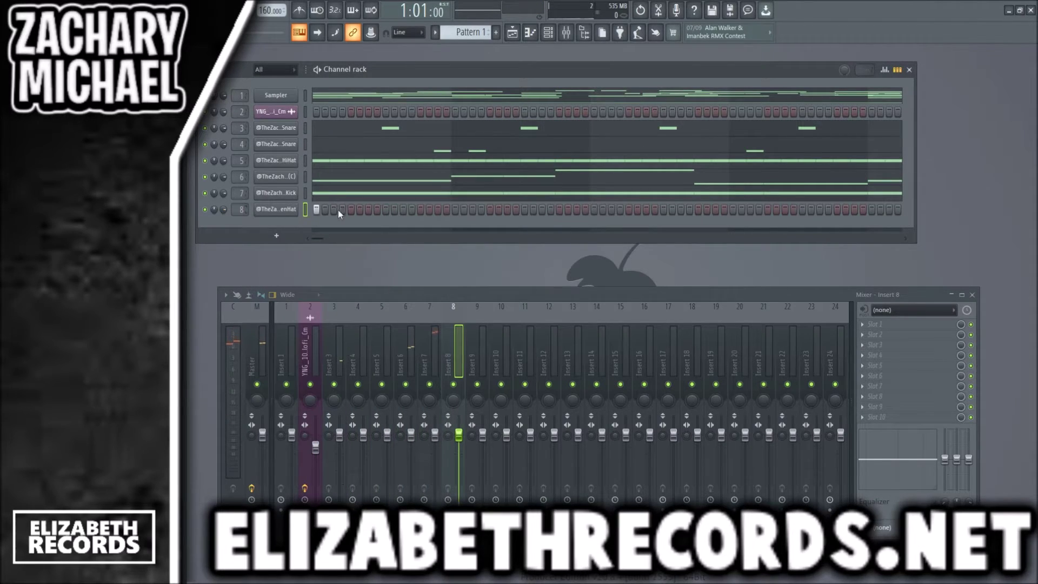
Step: Place Swimming OpenHat hits on steps 1 and 5 and at the start of bar 3
click(351, 210)
key(space)
key(F7)
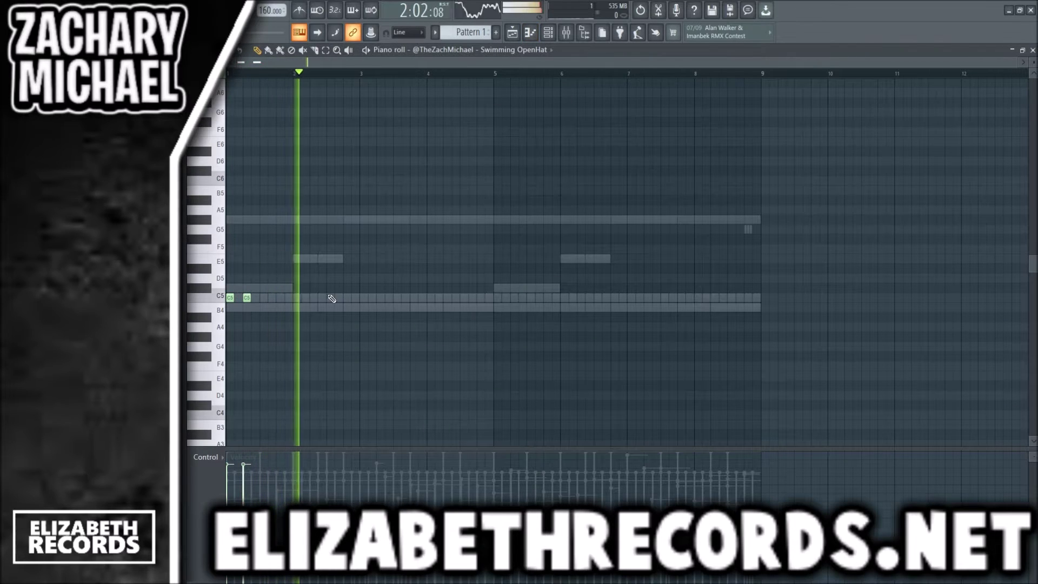
click(363, 298)
Step: Make the open-hat notes legato up to bar 5 and repeat the four-bar pattern in bars 5 to 8
click(497, 297)
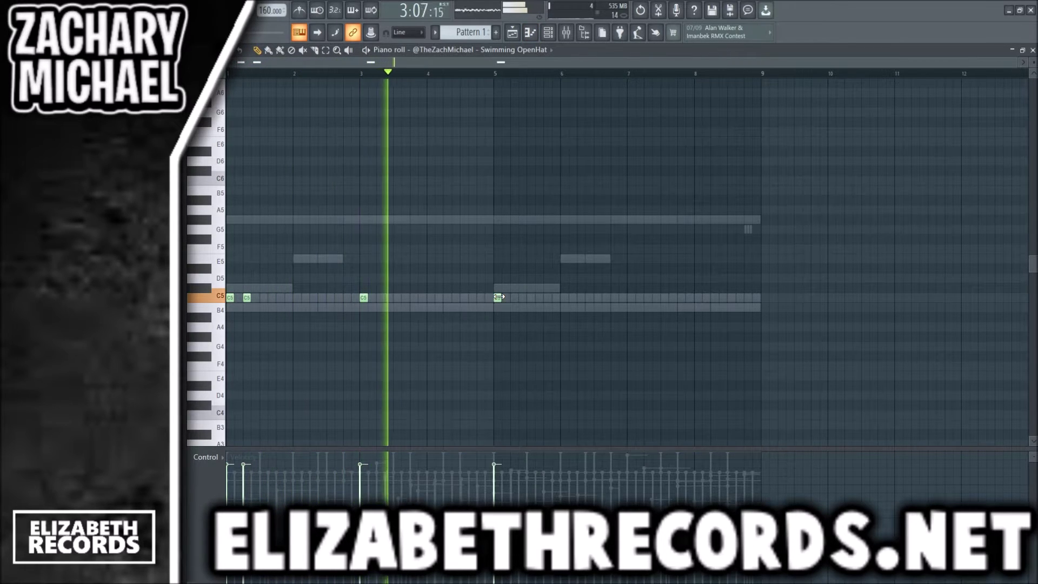
key(ctrl+l)
right_click(498, 297)
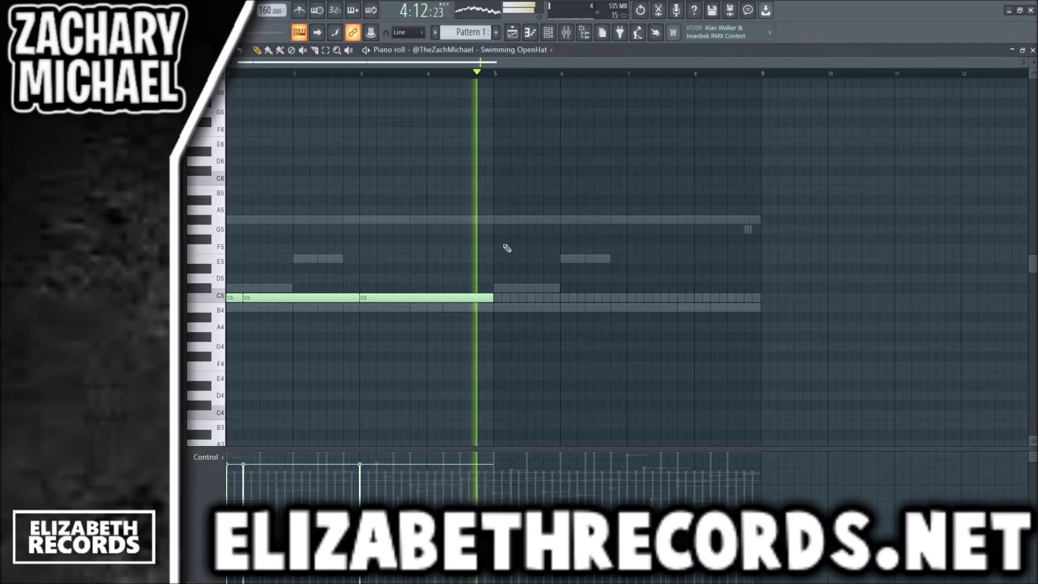
key(ctrl+b)
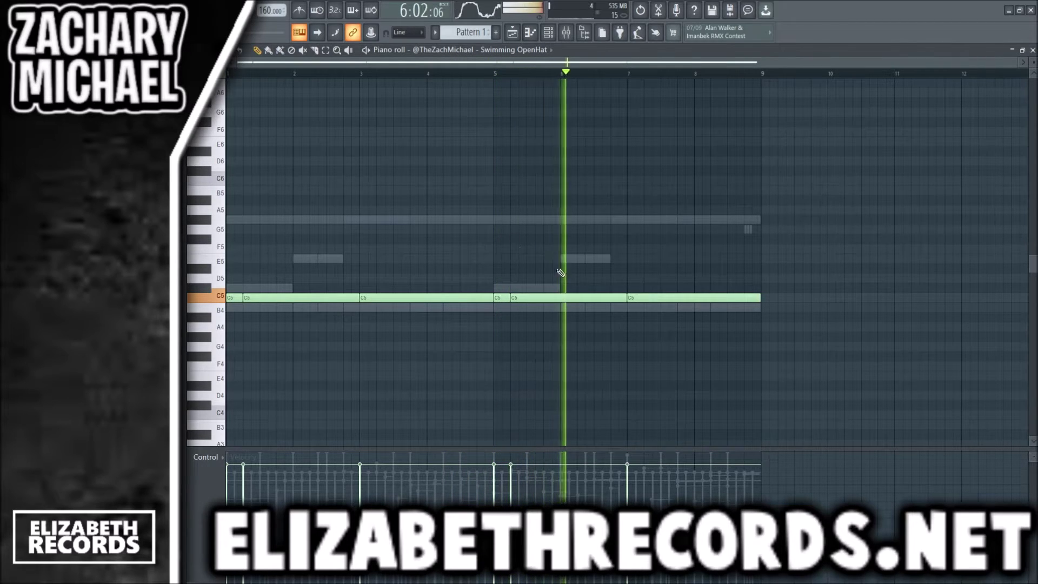
Step: Lower the velocity of the second open-hat note in each four-bar half and close the piano roll
ctrl+shift+click(546, 298)
ctrl+shift+click(347, 298)
scroll(343, 344, down, 3)
key(ctrl+d)
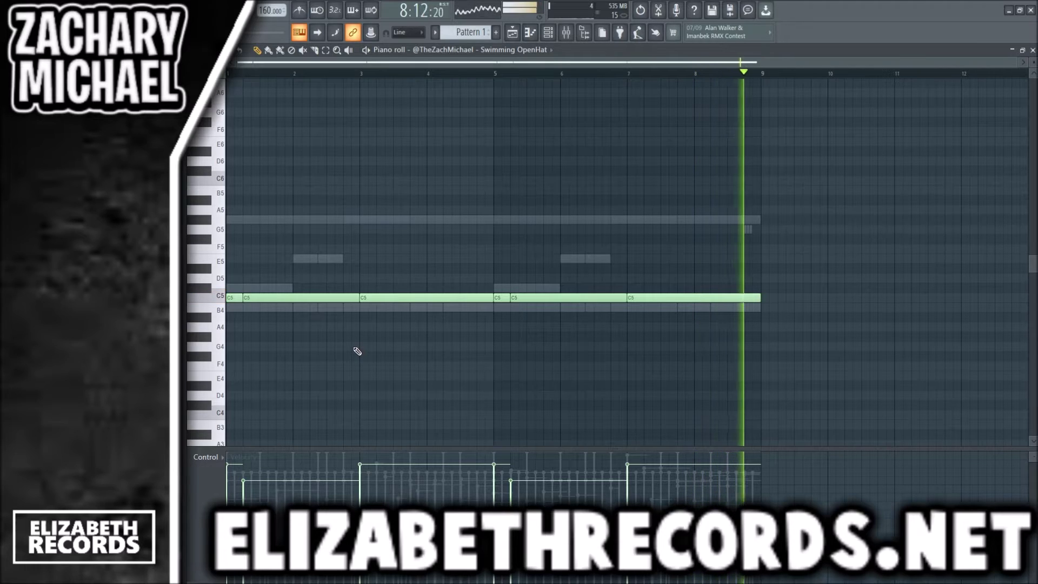
key(F7)
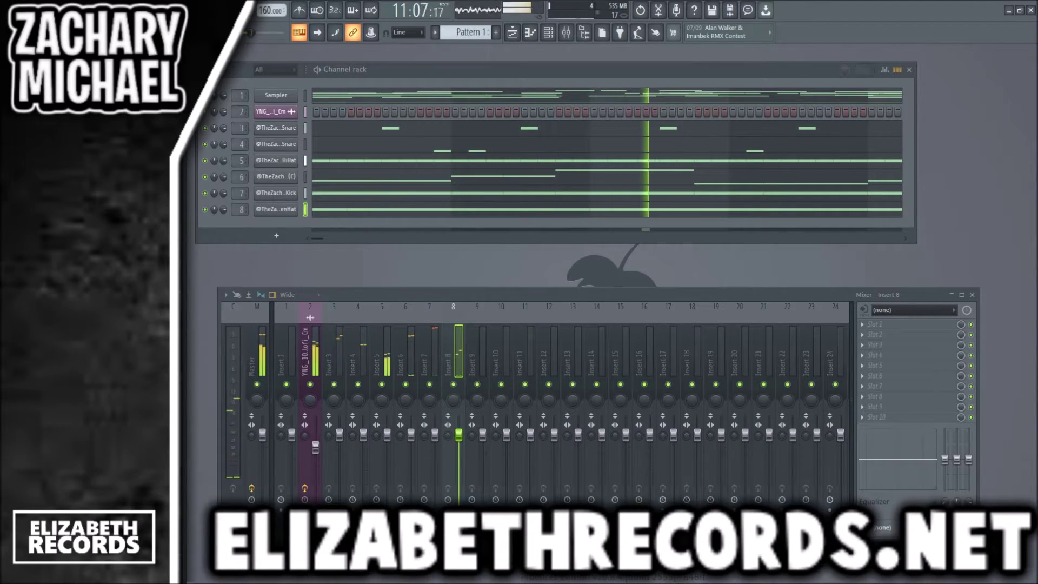
Step: Lower the faders of mixer tracks 4, 5 and 8 with the melodic loop muted, and unmute the loop with its low EQ band cut
click(315, 352)
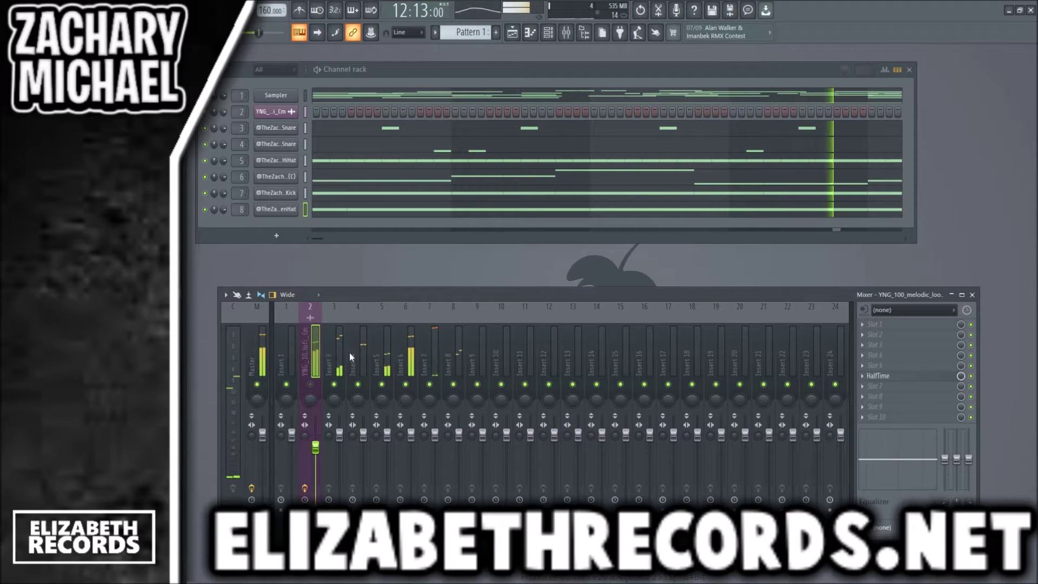
click(357, 353)
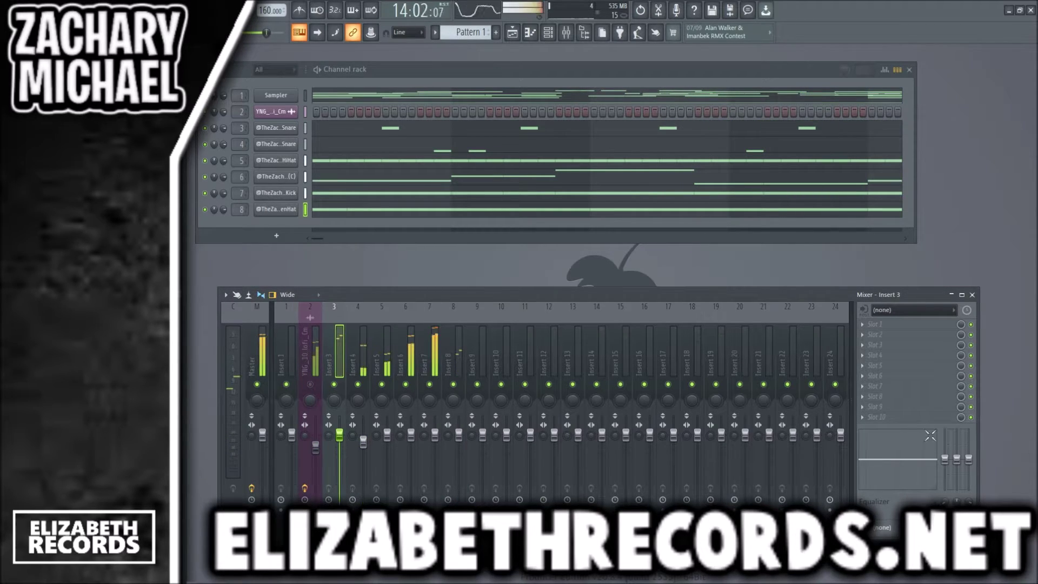
drag(413, 434, 388, 437)
drag(459, 436, 434, 431)
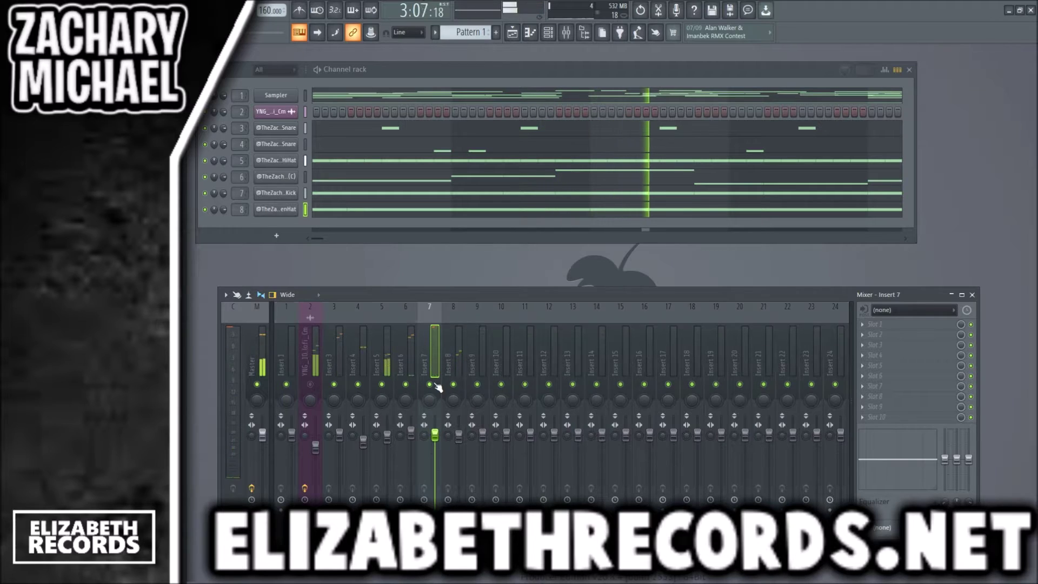
click(311, 384)
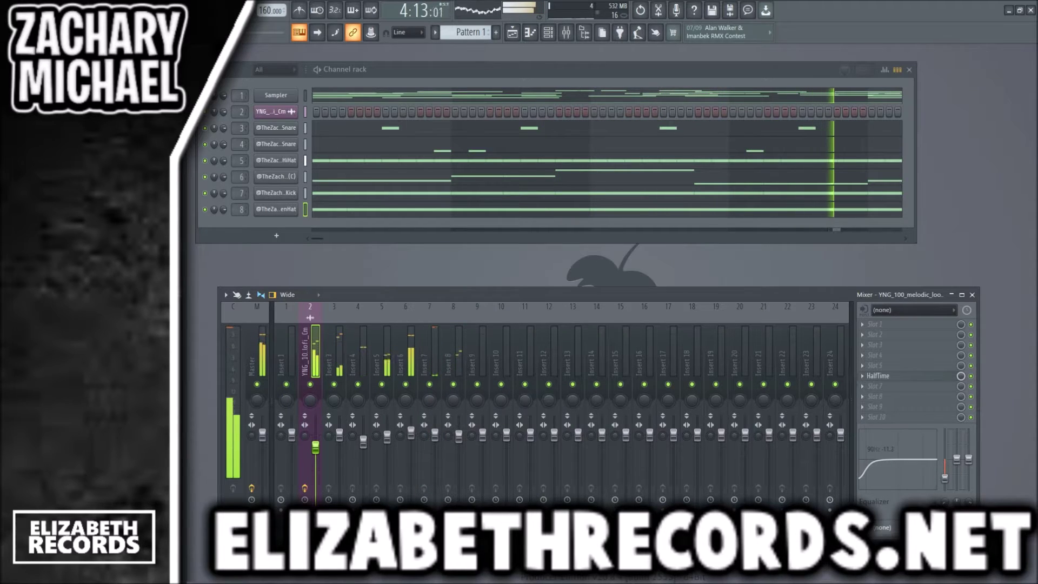
key(F9)
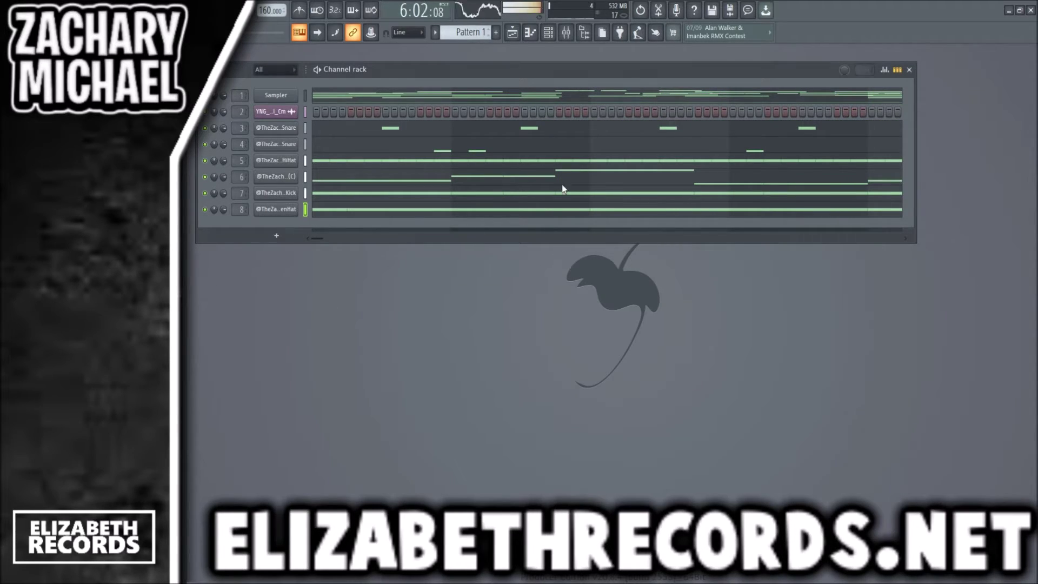
Step: Line up the second melodic loop clip at bar 1 of playlist track 2 and split the drum pattern by channel
click(512, 32)
drag(595, 131, 344, 126)
key(Delete)
key(space)
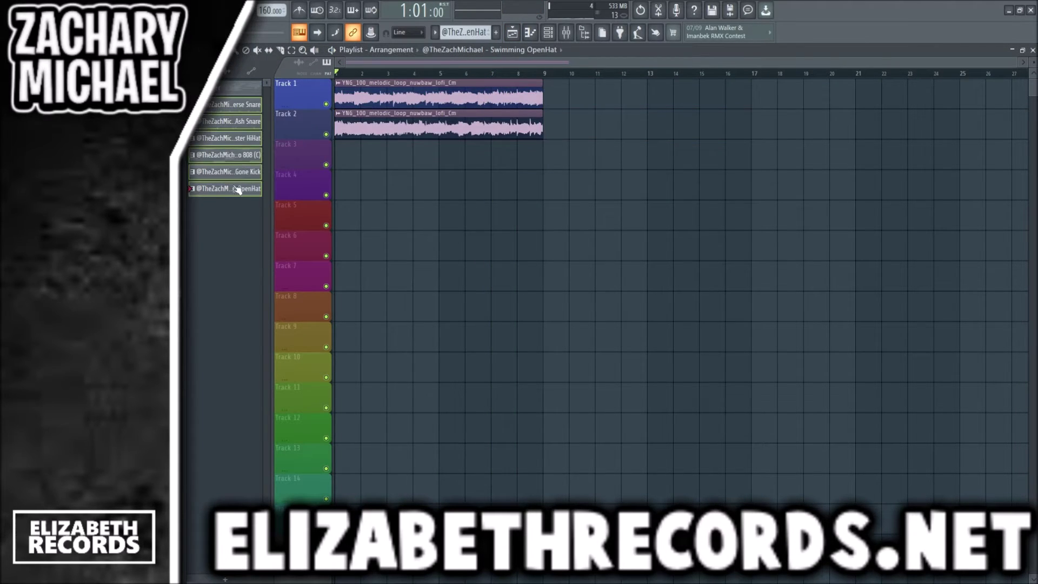
Step: Arrange the Diverse Snare, Ash Snare, Go 808, Be Gone Kick, Evil Monster HiHat and Swimming OpenHat clips from bar 1 on tracks 3 to 8
drag(238, 190, 341, 154)
scroll(602, 142, down, 1)
drag(546, 212, 313, 154)
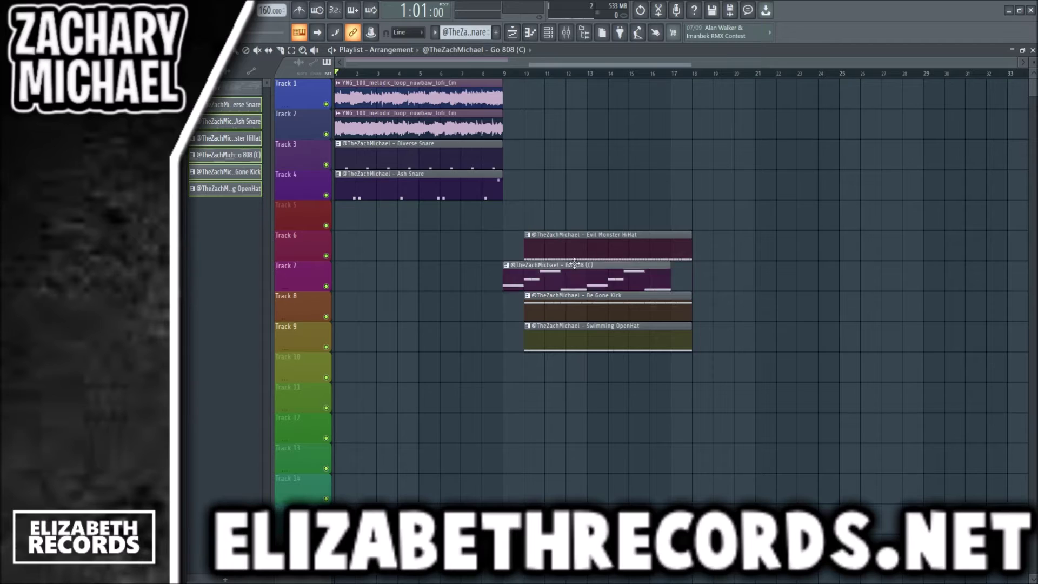
drag(574, 263, 402, 208)
drag(574, 307, 383, 244)
drag(579, 251, 387, 277)
drag(564, 335, 375, 305)
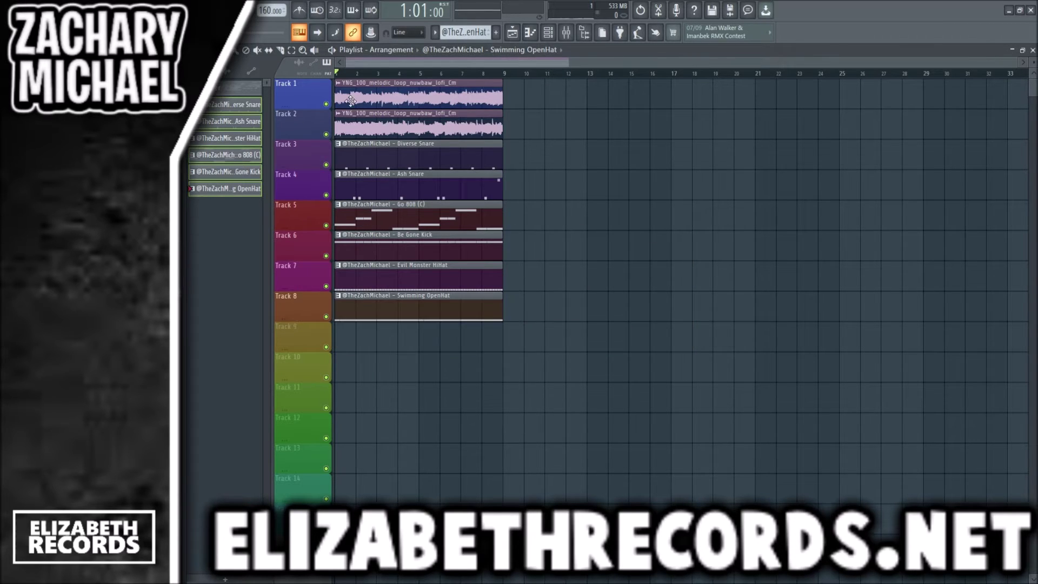
Step: Duplicate all the eight-bar playlist clips seven times to fill the arrangement through bar 64
key(ctrl+a)
key(ctrl+b)
key(ctrl+b)
key(ctrl+b)
key(ctrl+b)
key(ctrl+b)
key(ctrl+b)
key(ctrl+b)
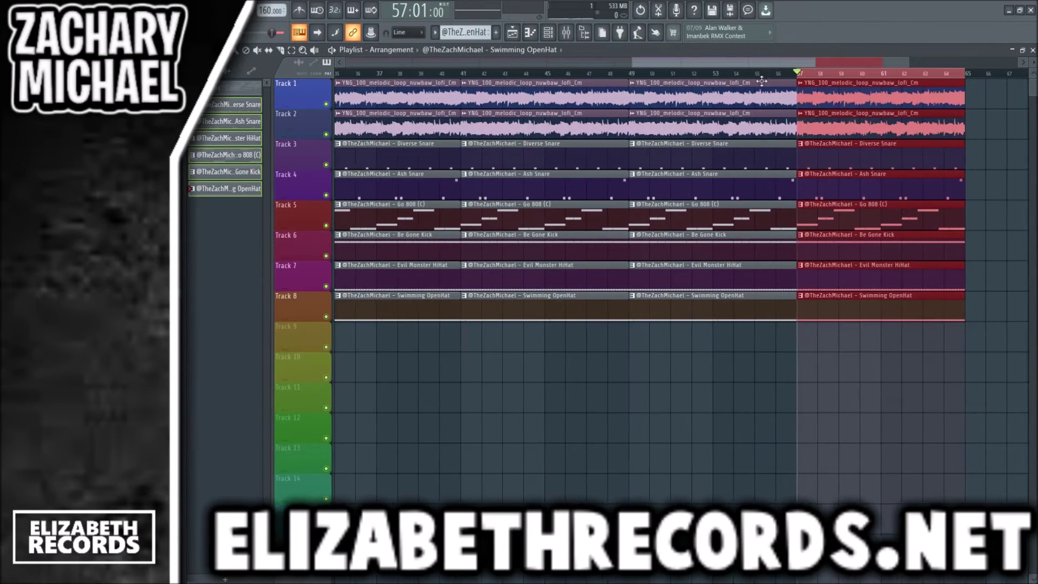
key(ctrl+d)
scroll(832, 162, down, 3)
drag(1032, 63, 1032, 61)
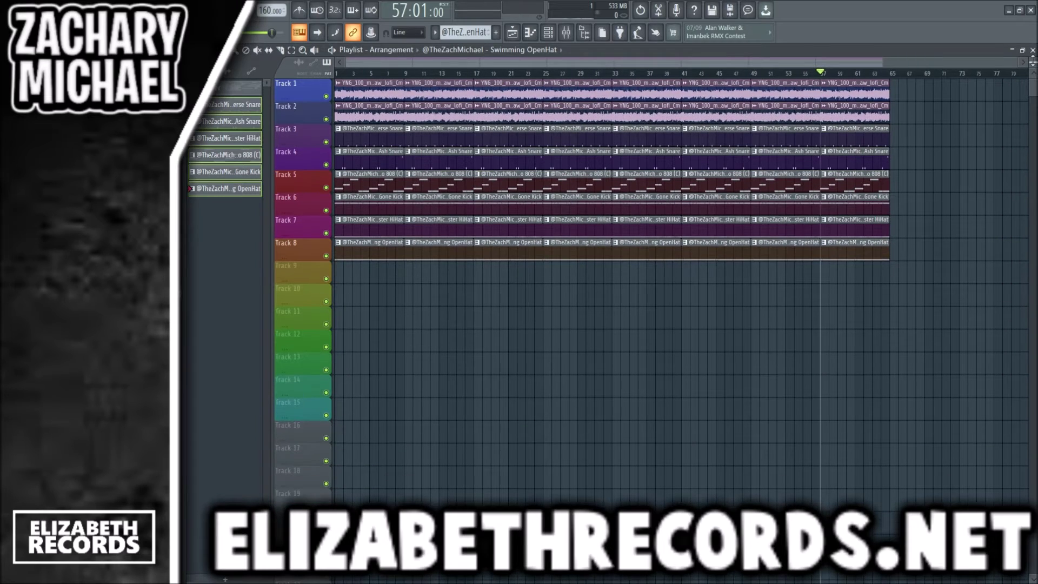
Step: Clear the first eight bars except the track 2 melodic loop, trim that loop to four bars, and shift the arrangement back to bar 1
right_click(393, 130)
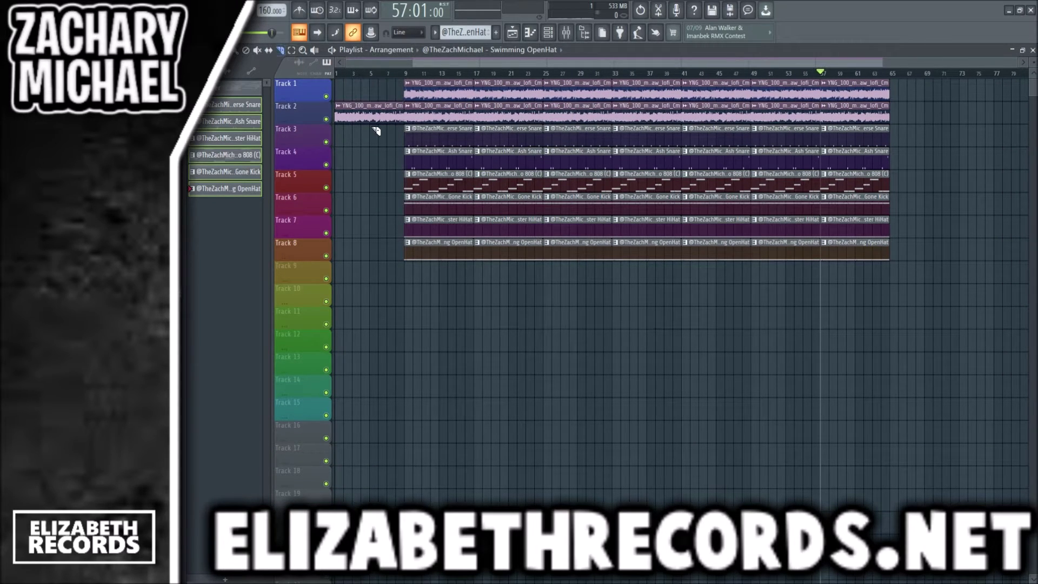
key(ctrl+a)
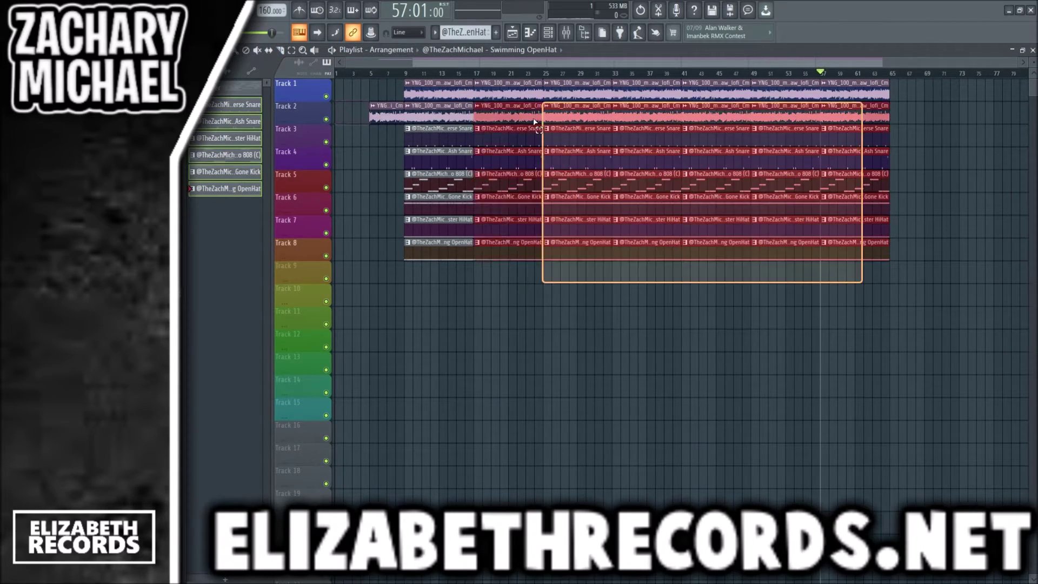
drag(385, 109, 351, 109)
scroll(387, 83, up, 3)
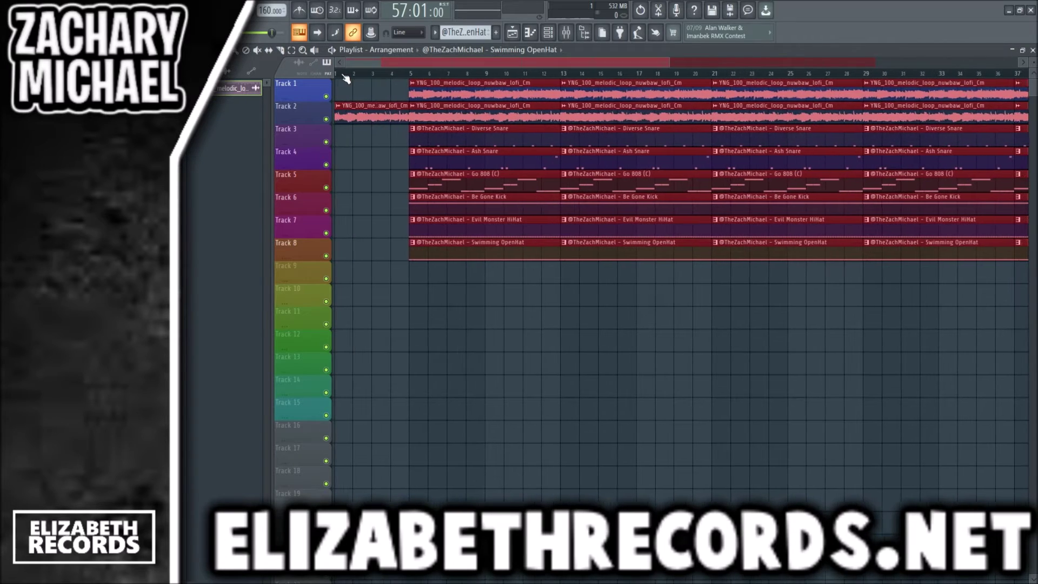
double_click(343, 74)
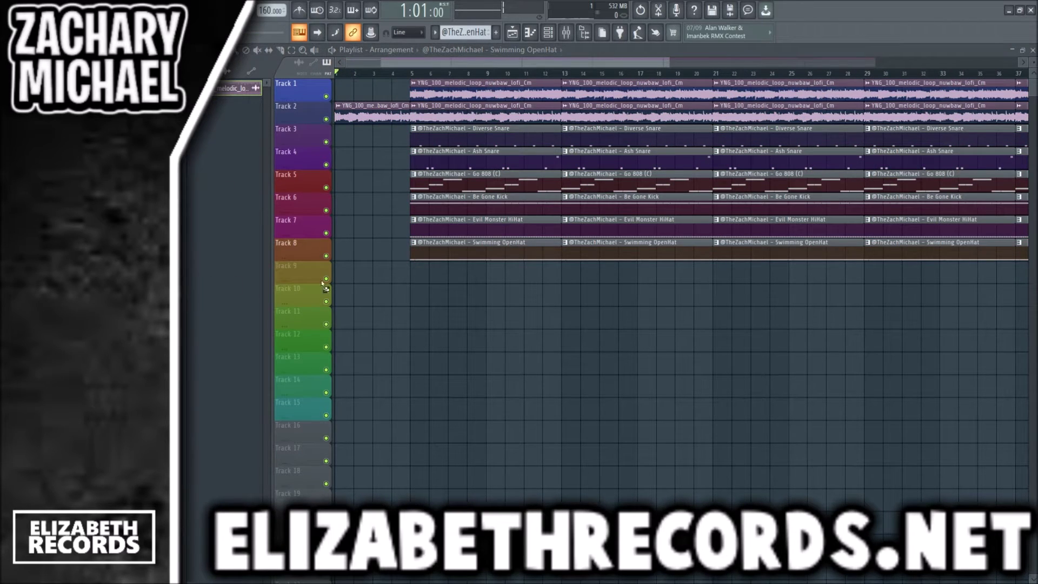
Step: Place the PROD Tag on track 9 before bar 2 and Really Riser on track 10 at bar 4, time-stretching the riser to three bars
scroll(354, 276, up, 4)
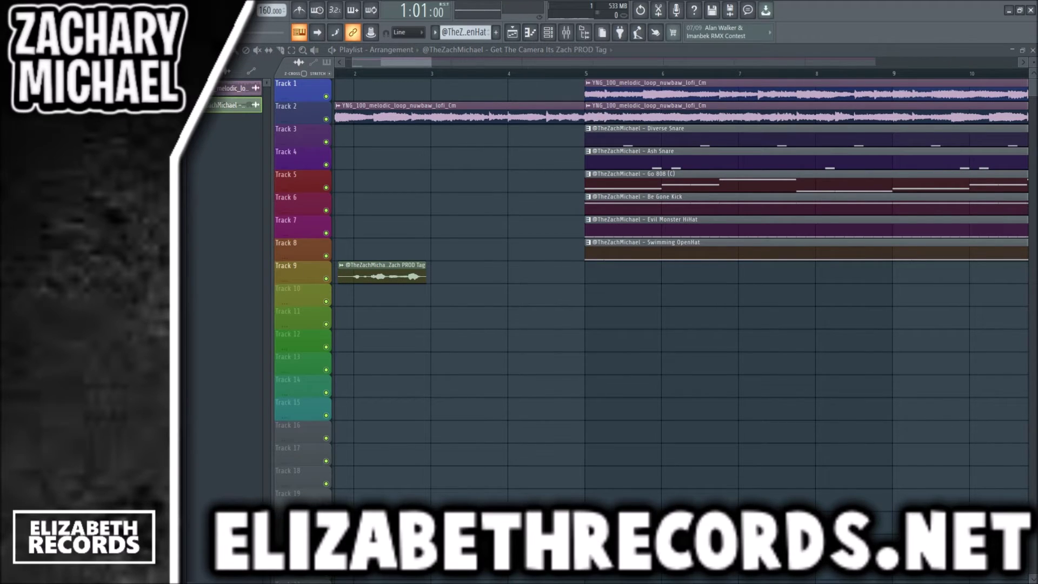
drag(108, 303, 530, 294)
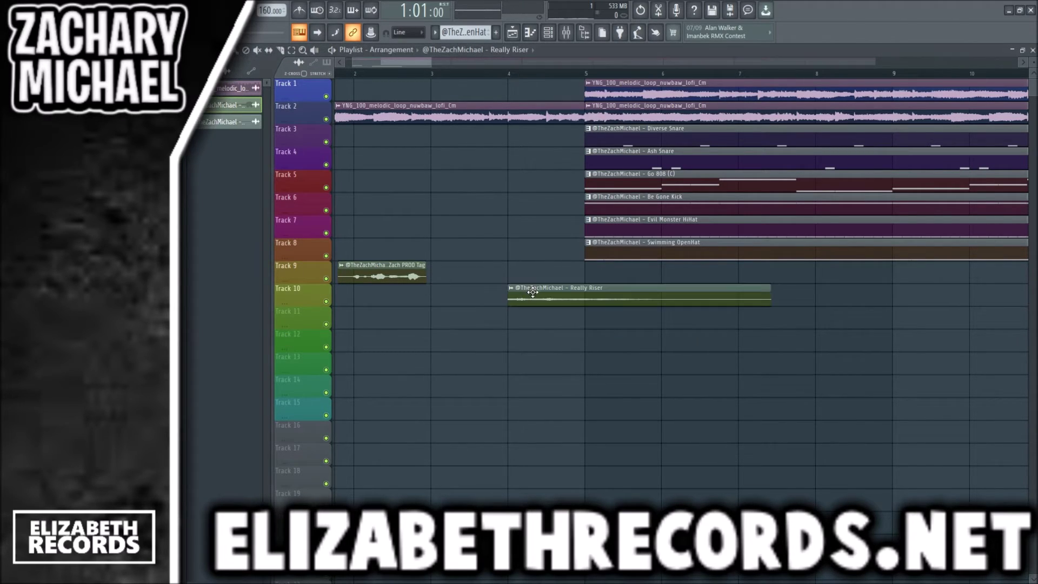
double_click(530, 293)
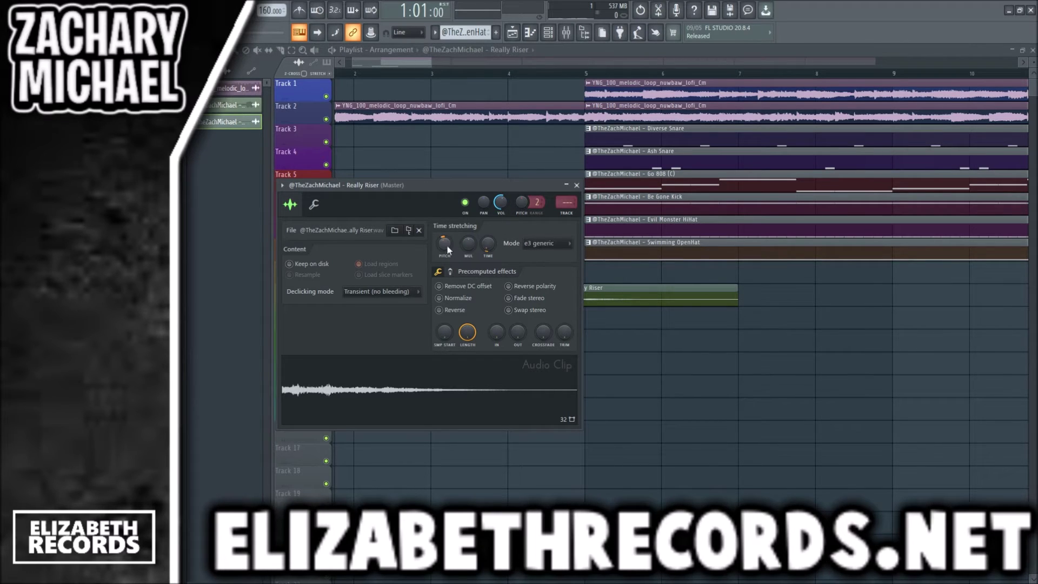
key(Escape)
Step: In bars 21–28, delete the Ash Snare, Go 808 and HiHat clips and shorten the Diverse Snare, Kick and OpenHat clips to four bars
scroll(524, 96, down, 10)
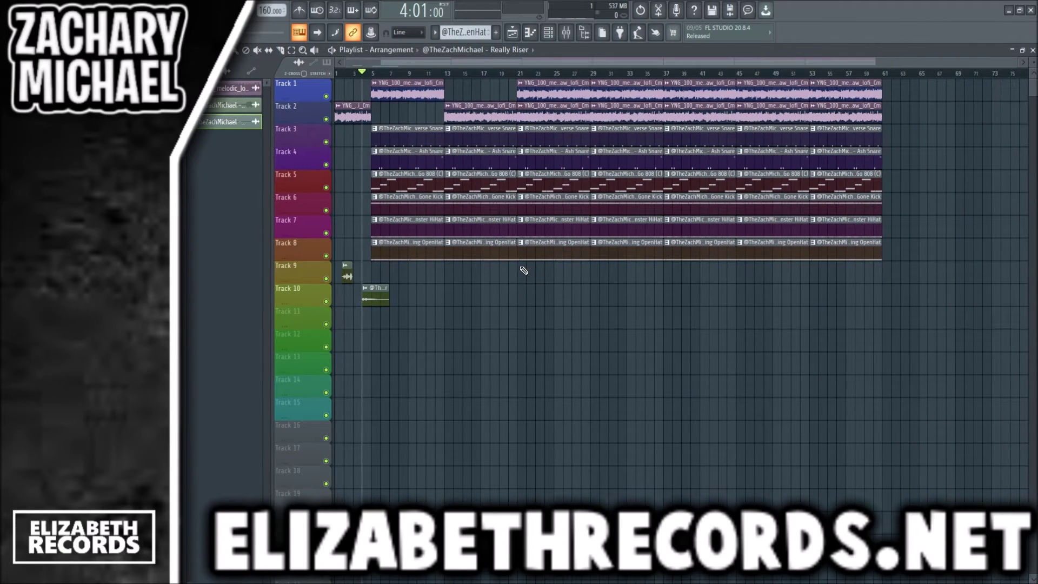
right_click(549, 227)
right_click(544, 182)
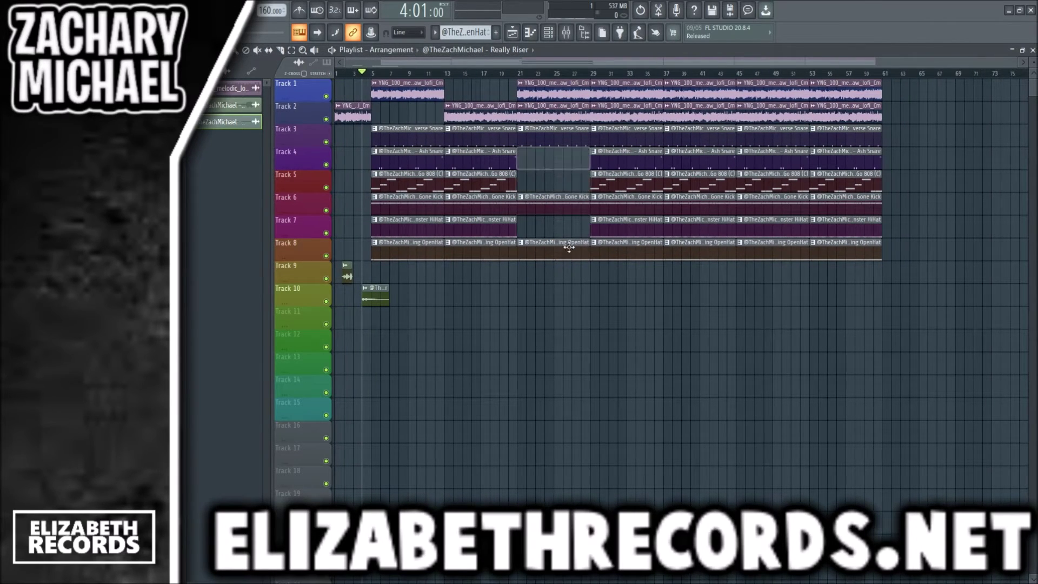
drag(568, 248, 574, 204)
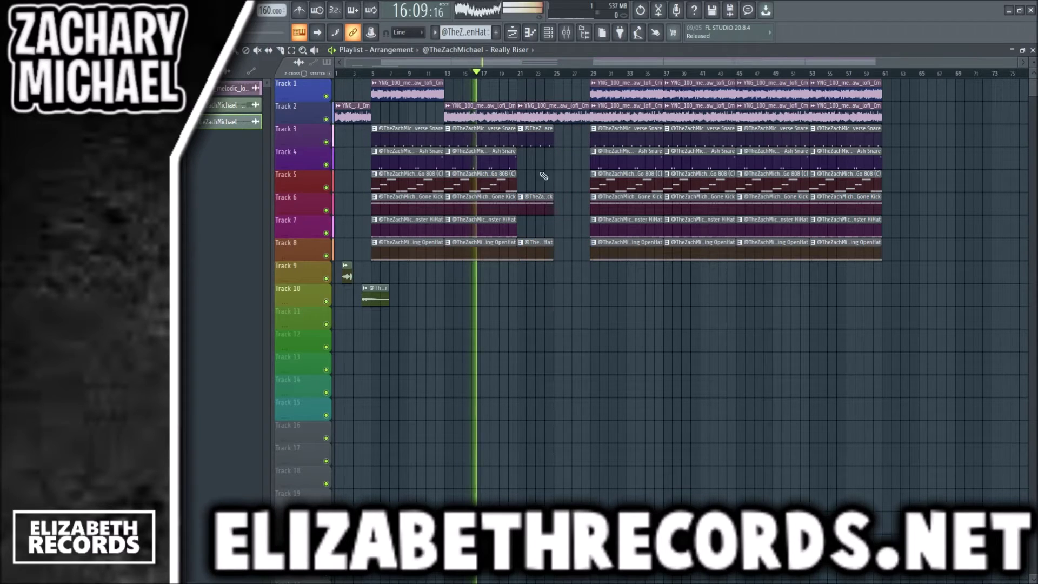
Step: Delete the track 2 loop at bar 29 and the track 1 loop at bar 37, plus the kick and open hat clips at bar 29
right_click(627, 112)
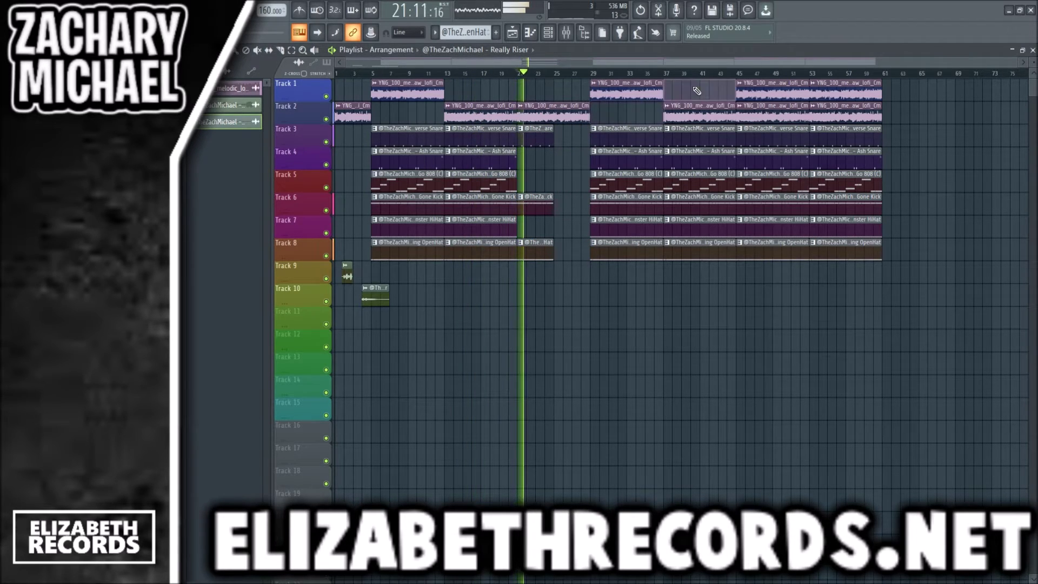
right_click(696, 97)
right_click(632, 205)
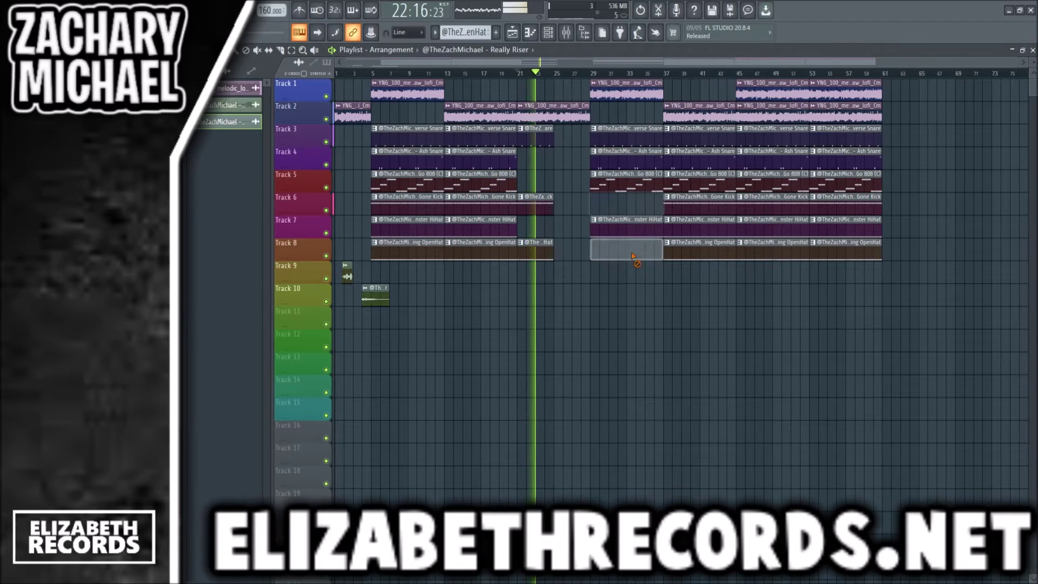
right_click(629, 251)
Step: Play from bar 29 and shorten the Evil Monster HiHat clip there to end at bar 35
click(595, 71)
scroll(655, 204, up, 4)
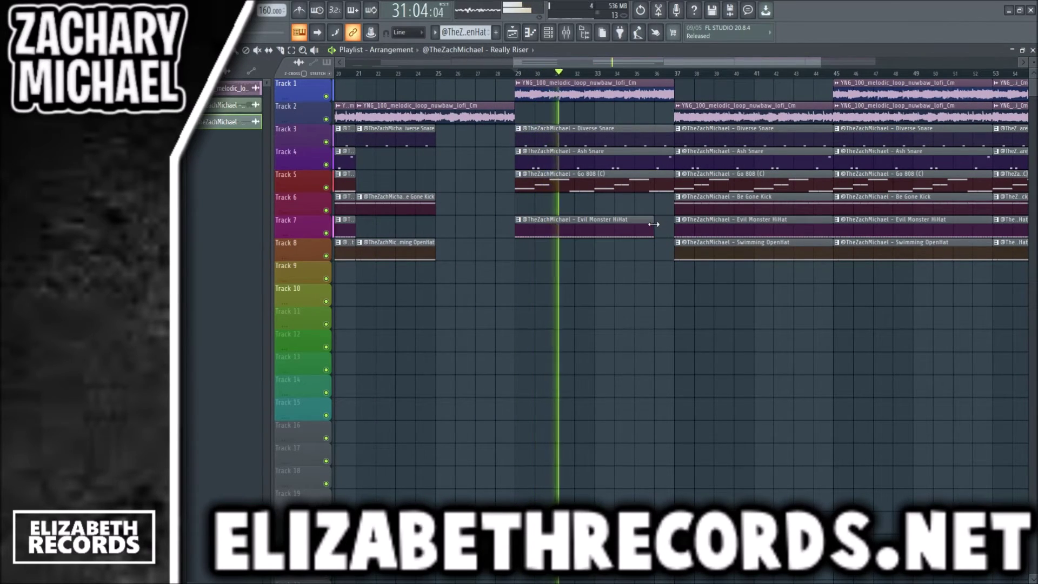
drag(653, 225, 635, 224)
Step: At bar 37, delete the Kick, Go 808 and Ash Snare clips and shorten the Diverse Snare, HiHat and OpenHat clips to end at bar 41
scroll(655, 218, down, 4)
right_click(687, 208)
right_click(692, 188)
scroll(694, 188, up, 4)
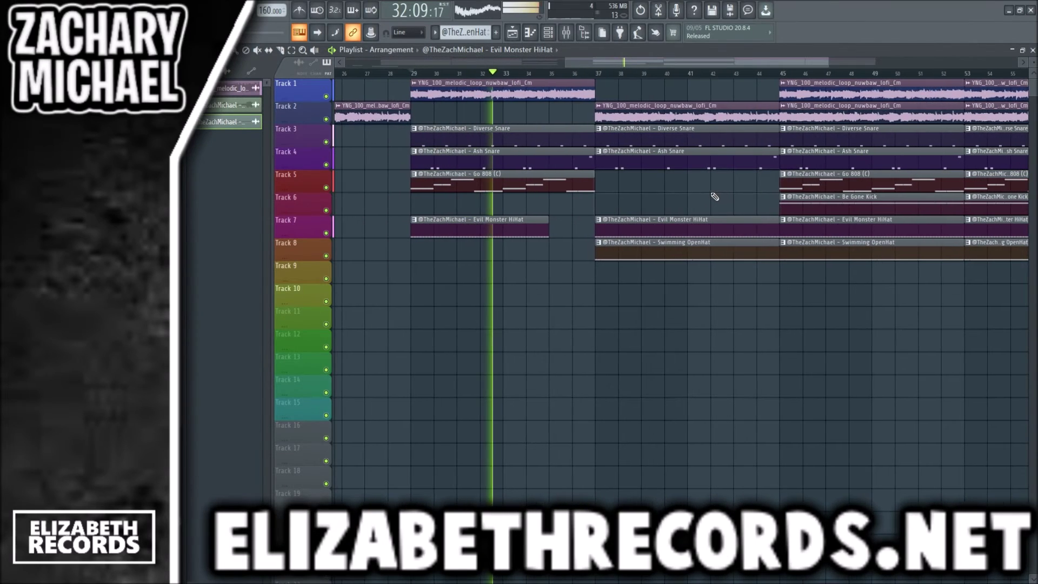
right_click(772, 158)
drag(729, 273, 687, 141)
ctrl+click(708, 164)
Step: Delete every playlist clip from bar 45 to the end of the arrangement
scroll(708, 165, down, 4)
drag(903, 260, 764, 80)
key(Delete)
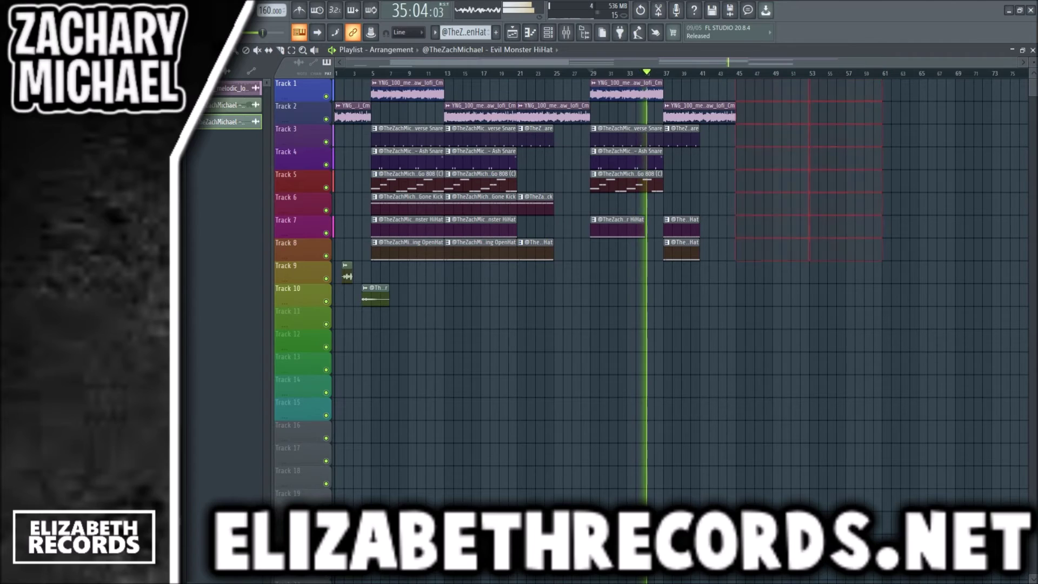
Step: Place Tsunami Dropper on track 9 at bar 41, lower its volume and stretch it to eight bars in e3 generic mode
drag(92, 324, 702, 273)
scroll(717, 283, up, 4)
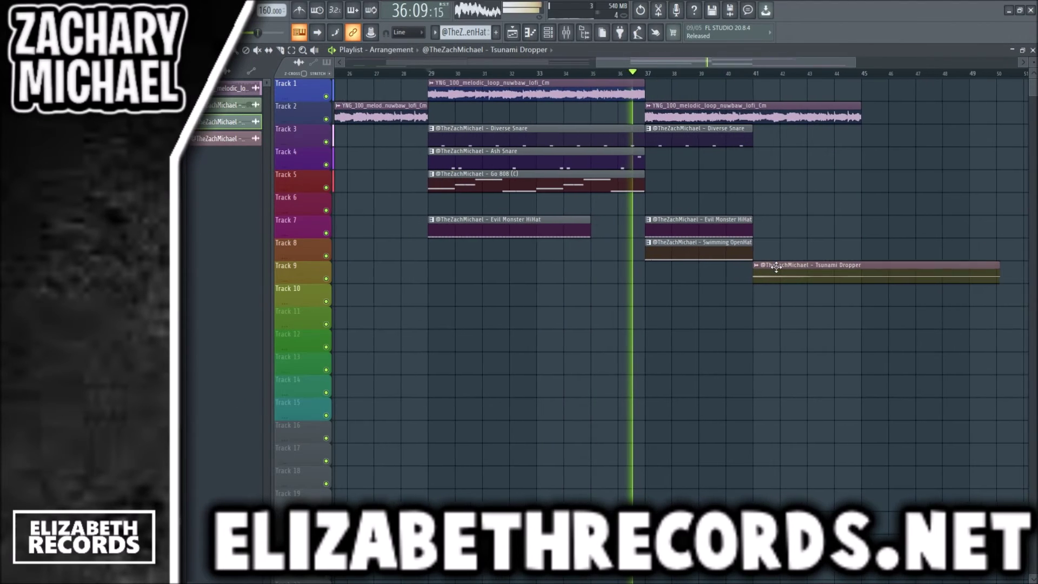
double_click(716, 278)
mouse_move(502, 257)
mouse_down()
mouse_move(501, 235)
mouse_move(488, 262)
mouse_up()
click(560, 257)
click(565, 301)
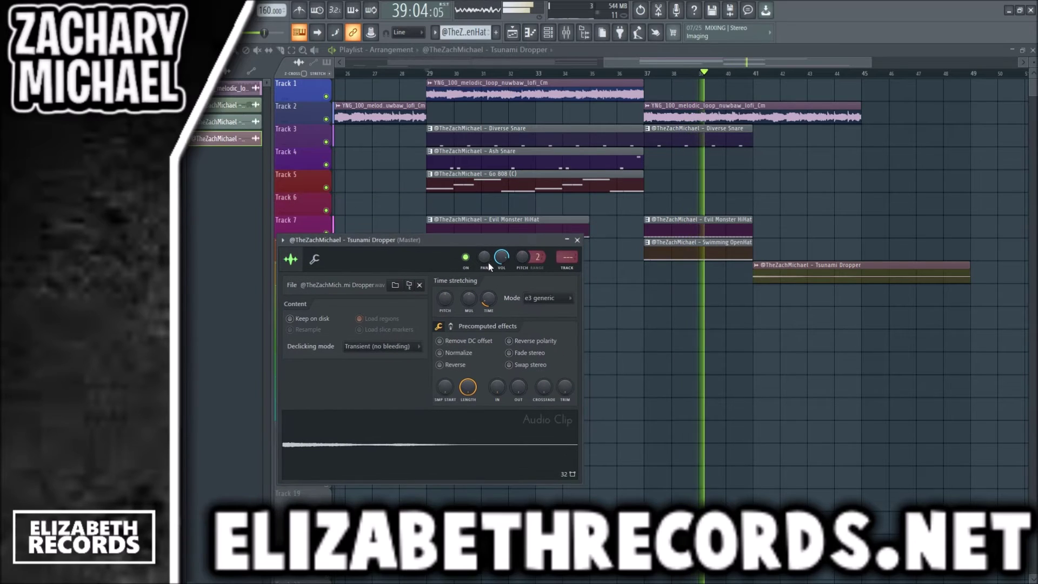
key(Escape)
Step: Slice the Tsunami Dropper clip at bar 45 and delete the part after the cut
click(280, 50)
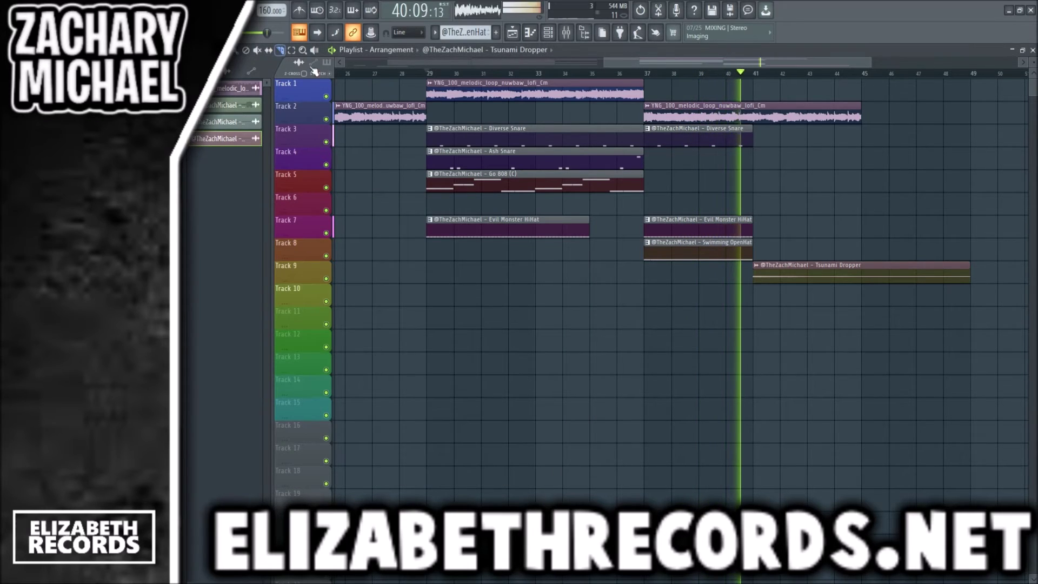
drag(863, 306, 863, 242)
click(223, 51)
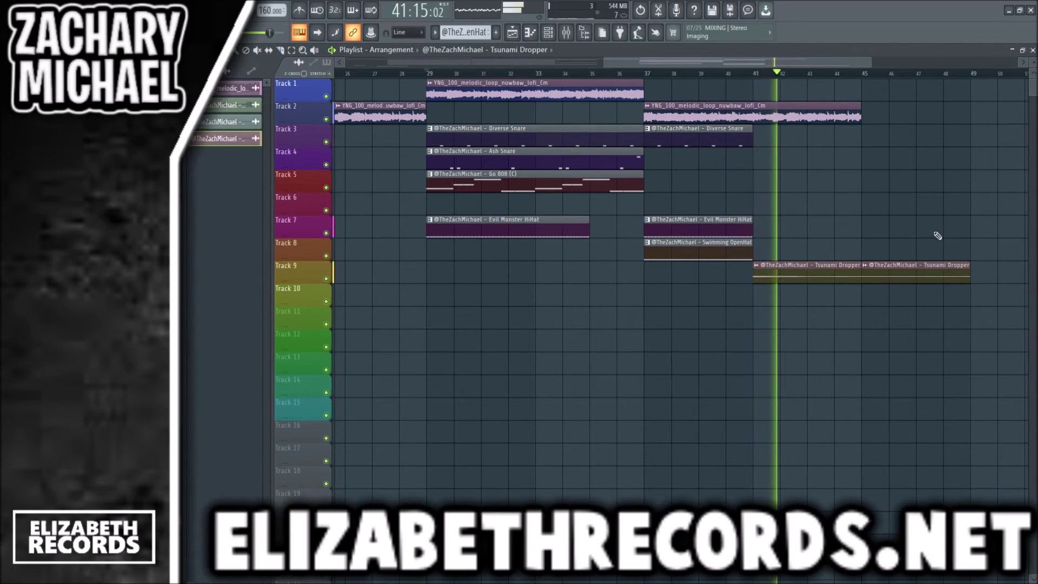
right_click(920, 275)
scroll(920, 276, down, 4)
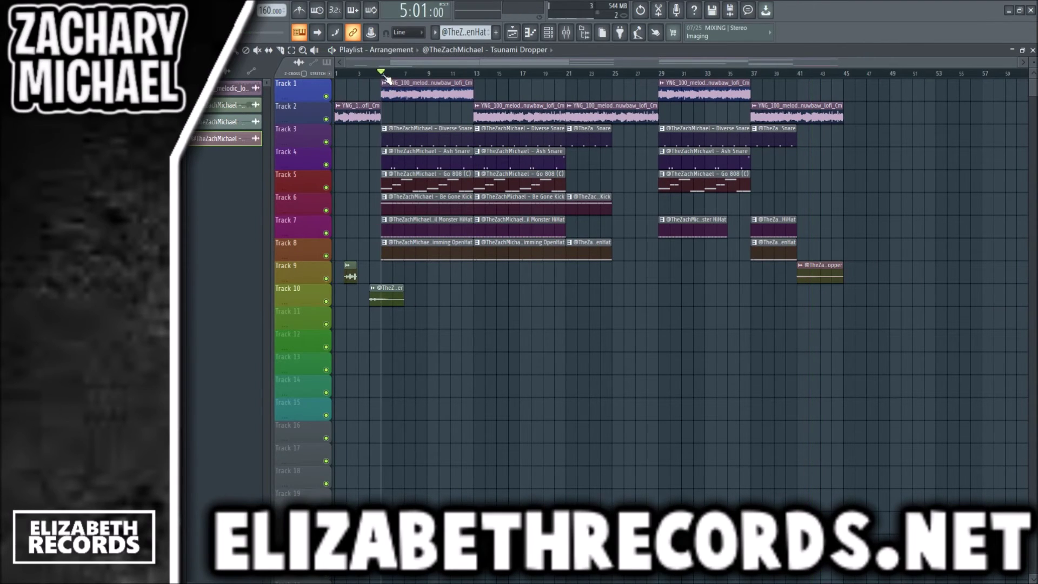